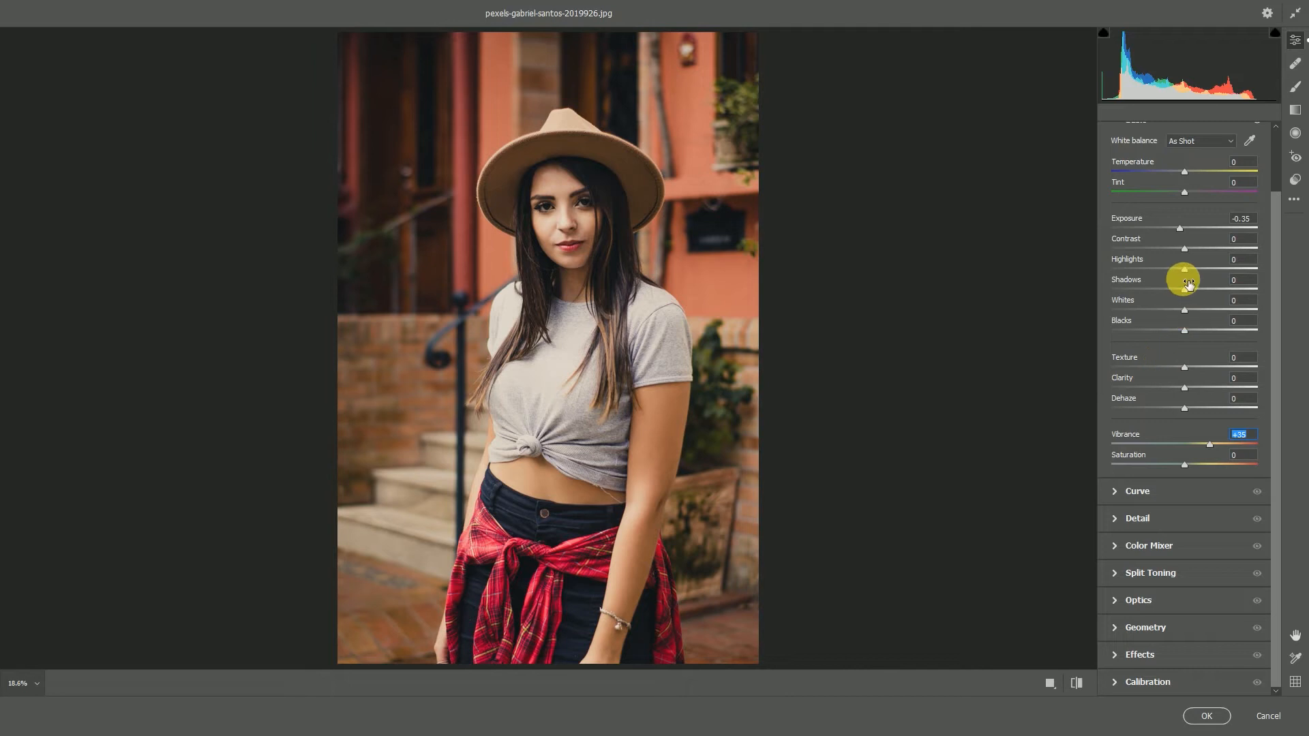
- Set Contrast to +13, Highlights to -17, Shadows to +12, Whites to +20, Blacks to -15, Texture to +48 and Clarity to +14
mouse_move(1184, 269)
mouse_down()
mouse_move(1172, 267)
mouse_move(1193, 287)
mouse_move(1194, 249)
mouse_up()
mouse_move(1184, 309)
mouse_down()
mouse_move(1203, 306)
mouse_move(1177, 332)
mouse_up()
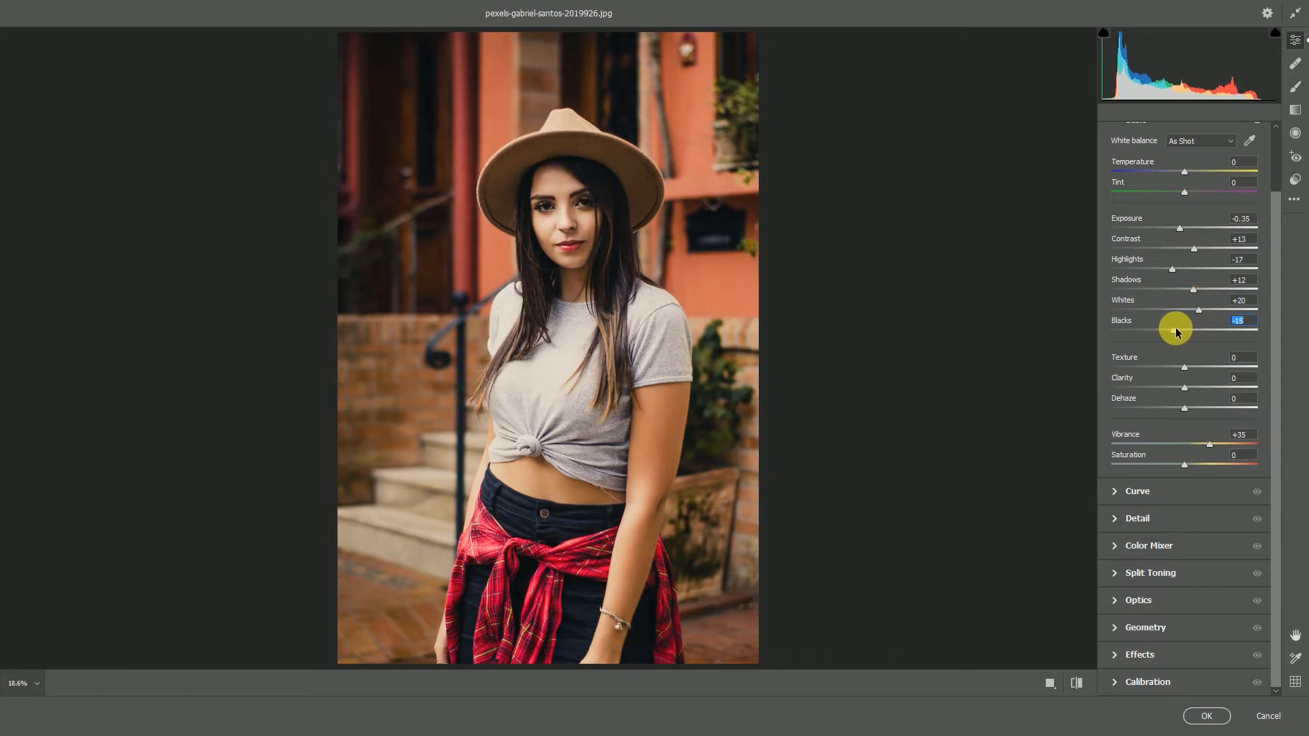
drag(1184, 388, 1223, 369)
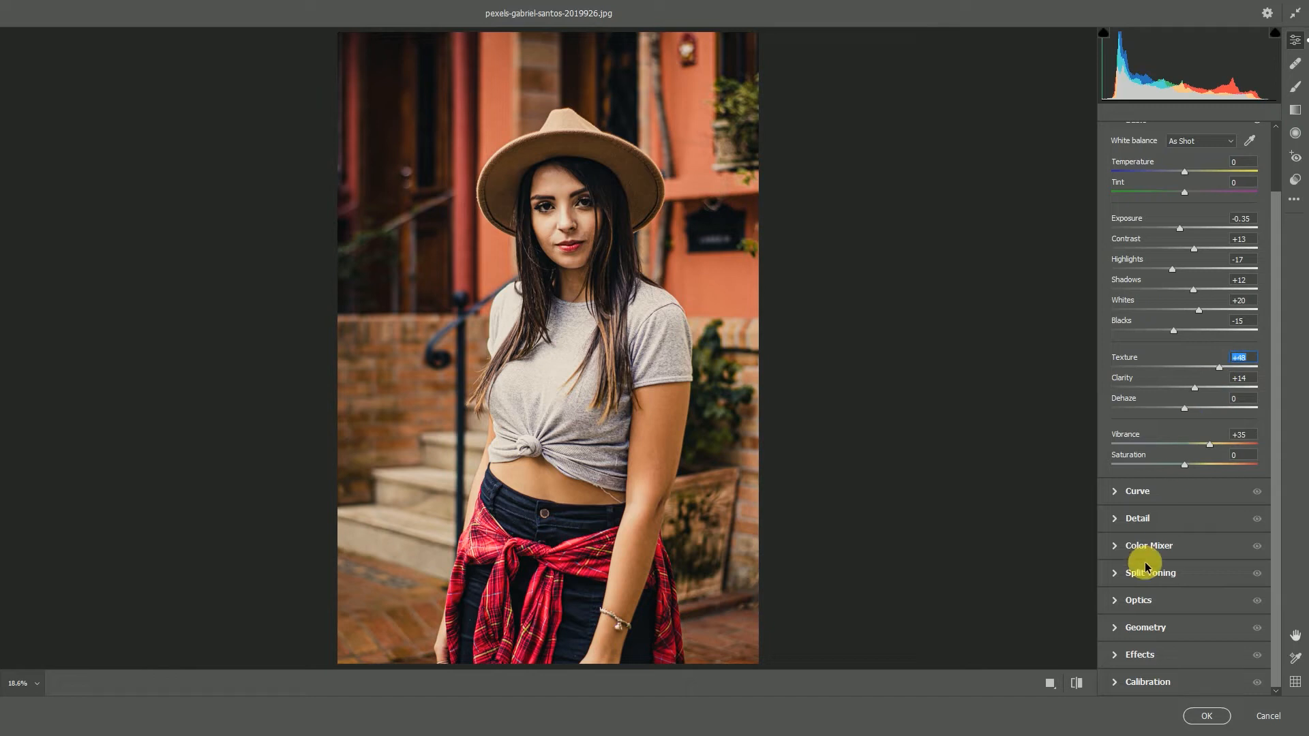
- Apply Split Toning with highlights at hue 45 and saturation 12, and shadows at hue 215 and saturation 9
click(1112, 578)
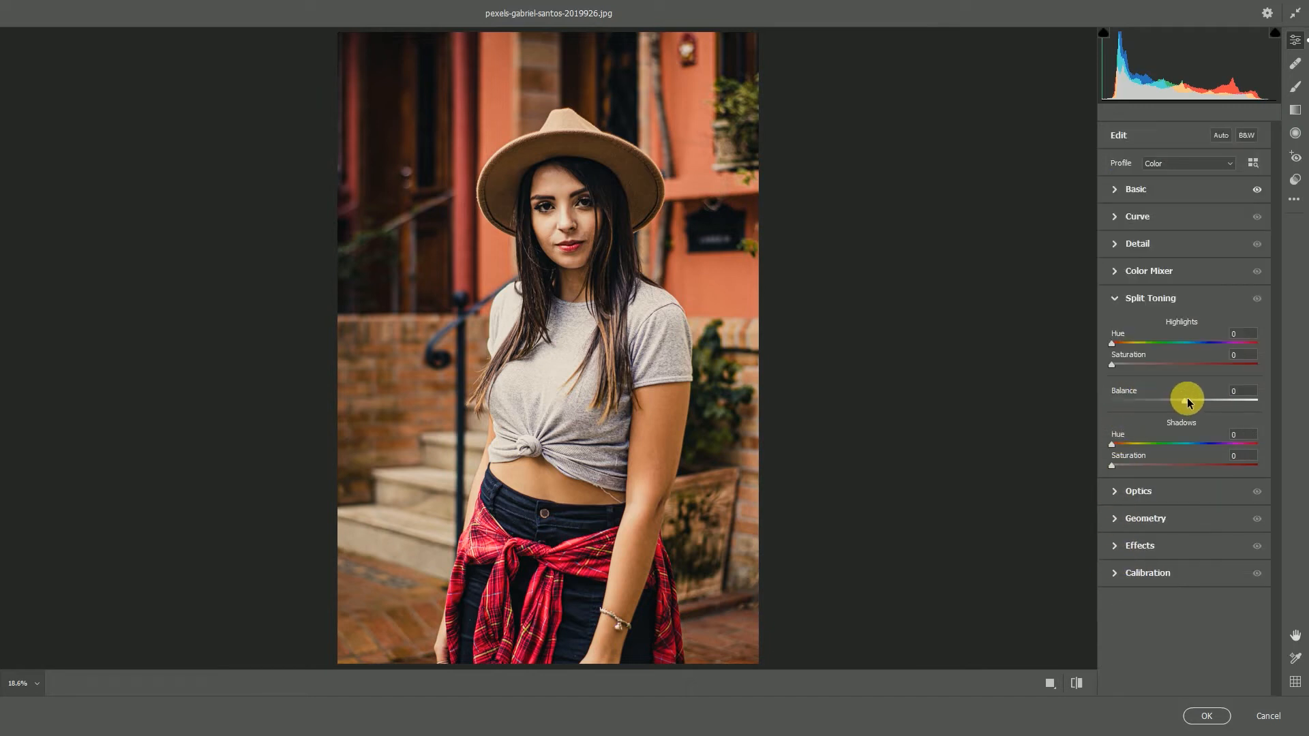
click(1128, 364)
click(1131, 343)
drag(1131, 344, 1129, 343)
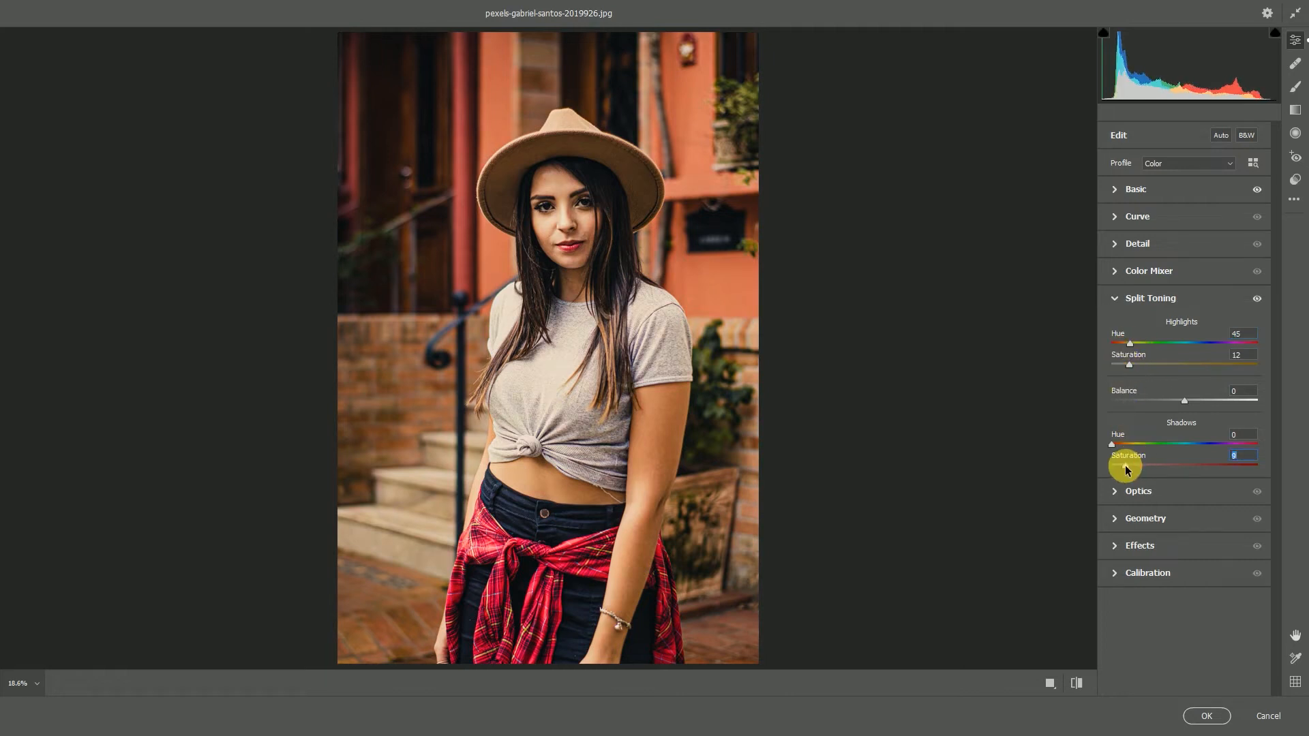
drag(1113, 443, 1138, 445)
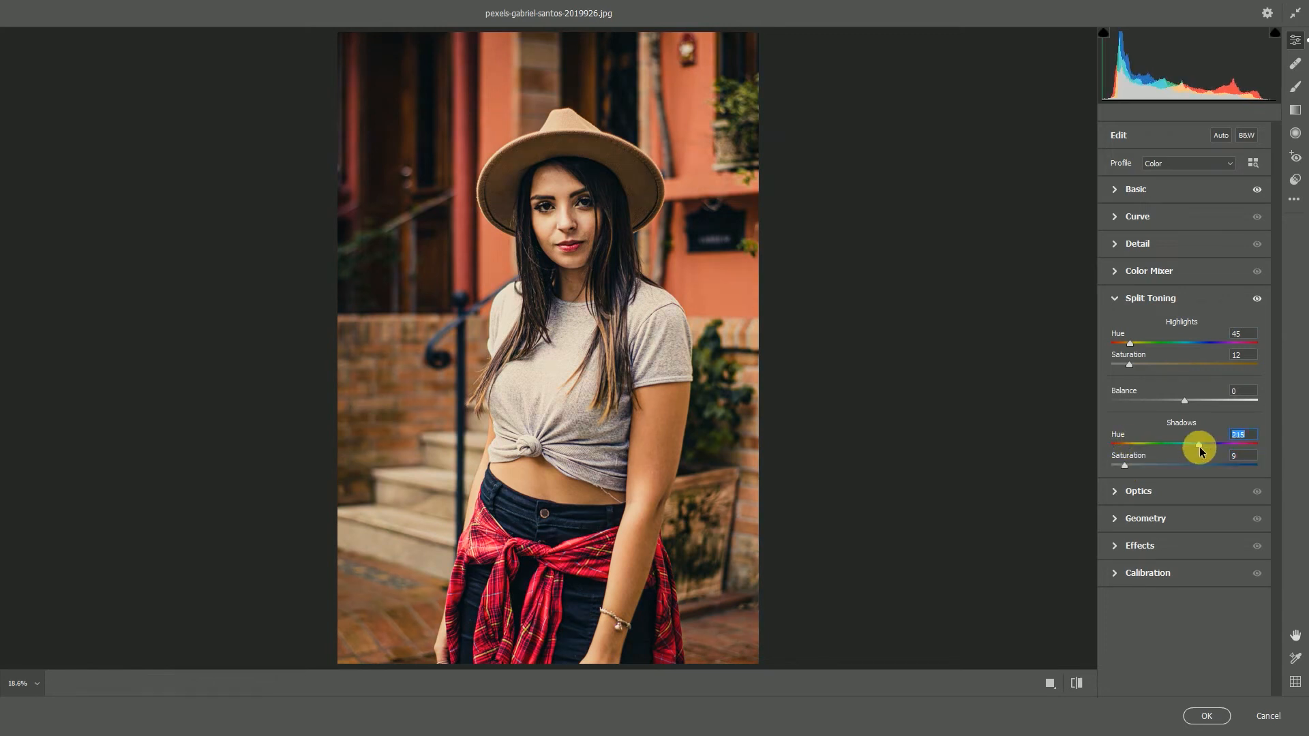
- Set the Optics Vignette to -27 and the Defringe Purple Amount to 8
click(1113, 491)
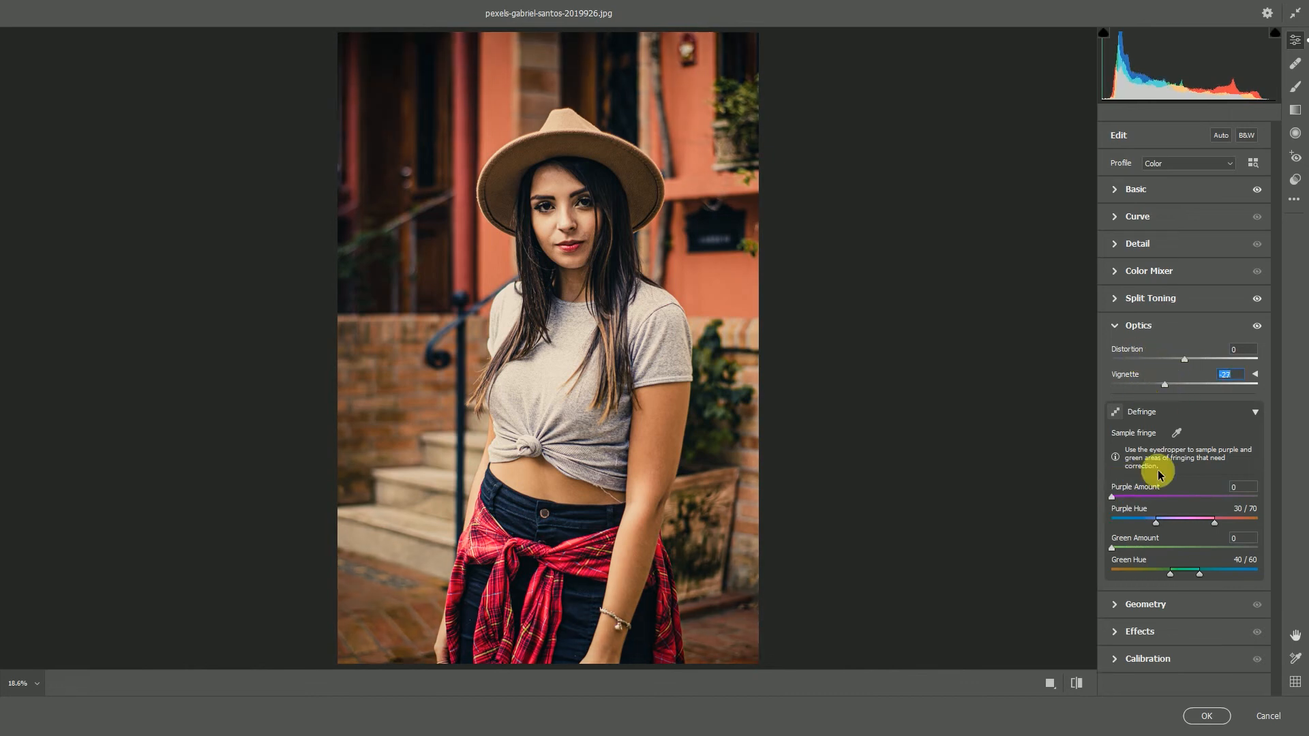
drag(1113, 497, 1172, 497)
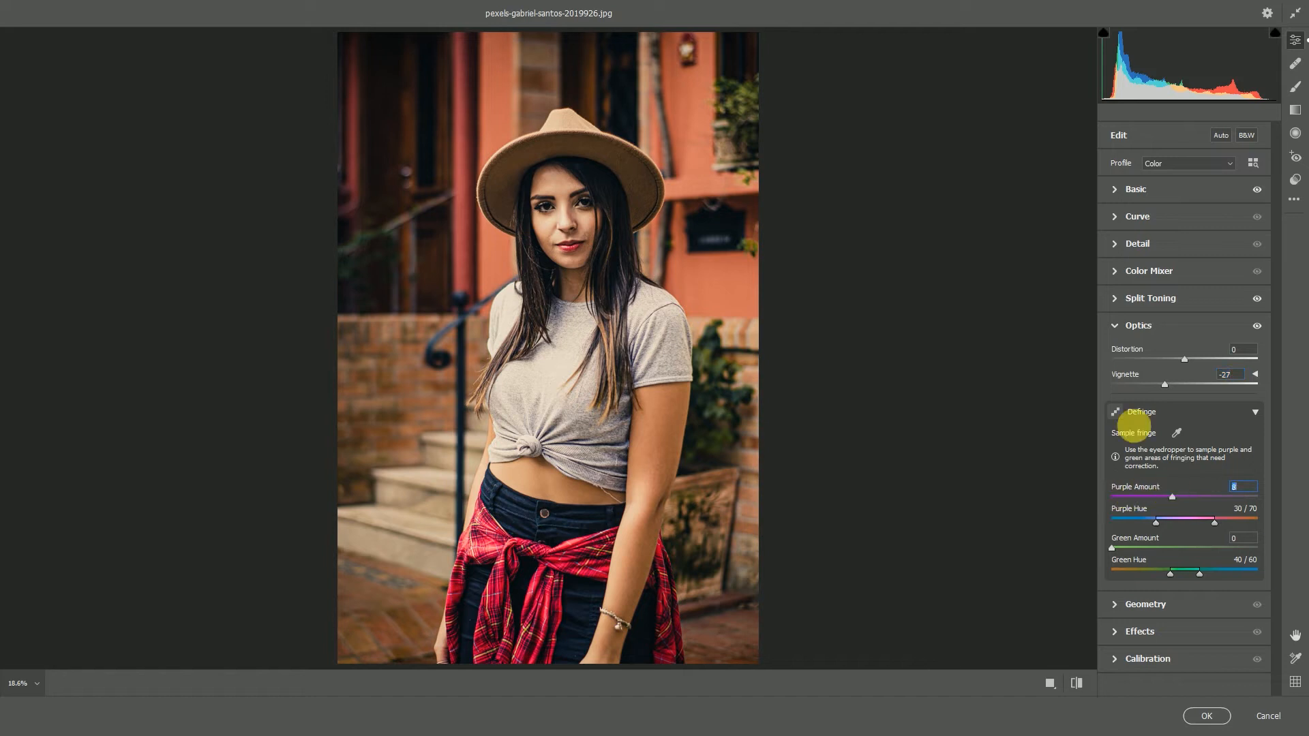
click(1115, 327)
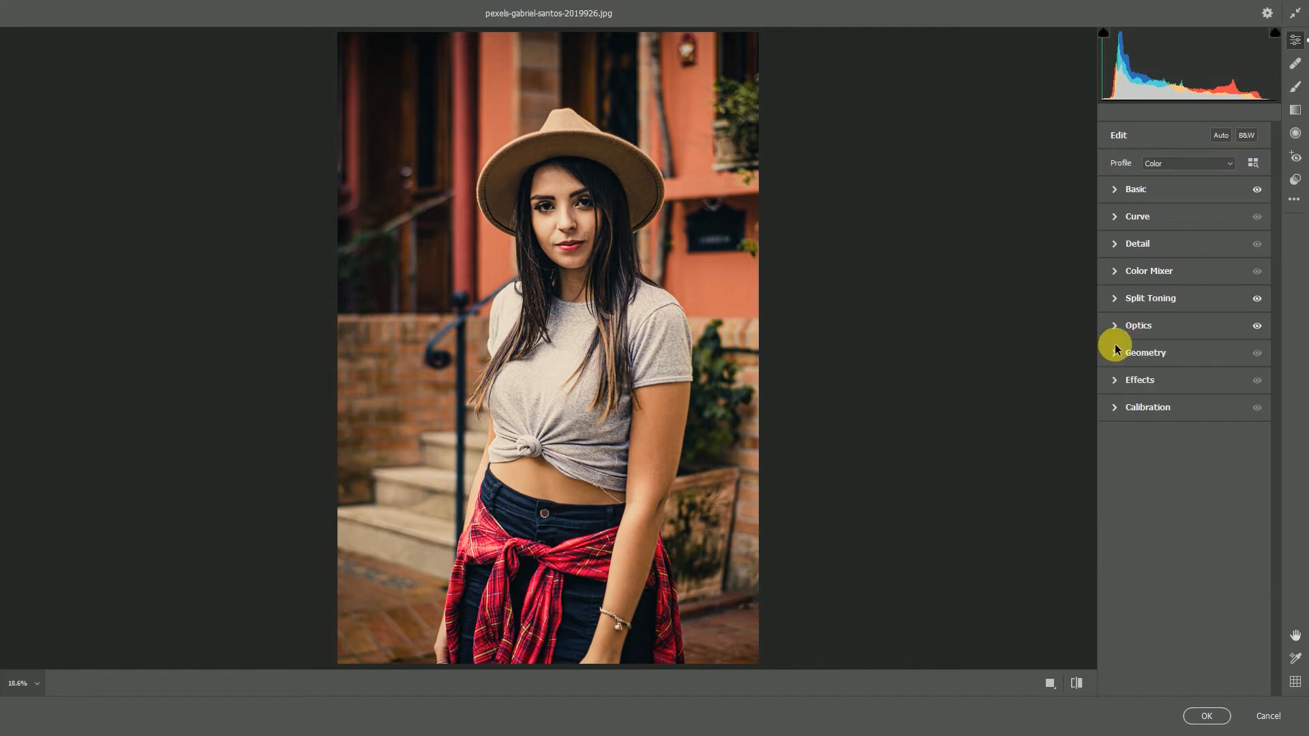
- Darken the photo's edges by setting the Effects Vignetting to -18
click(1114, 355)
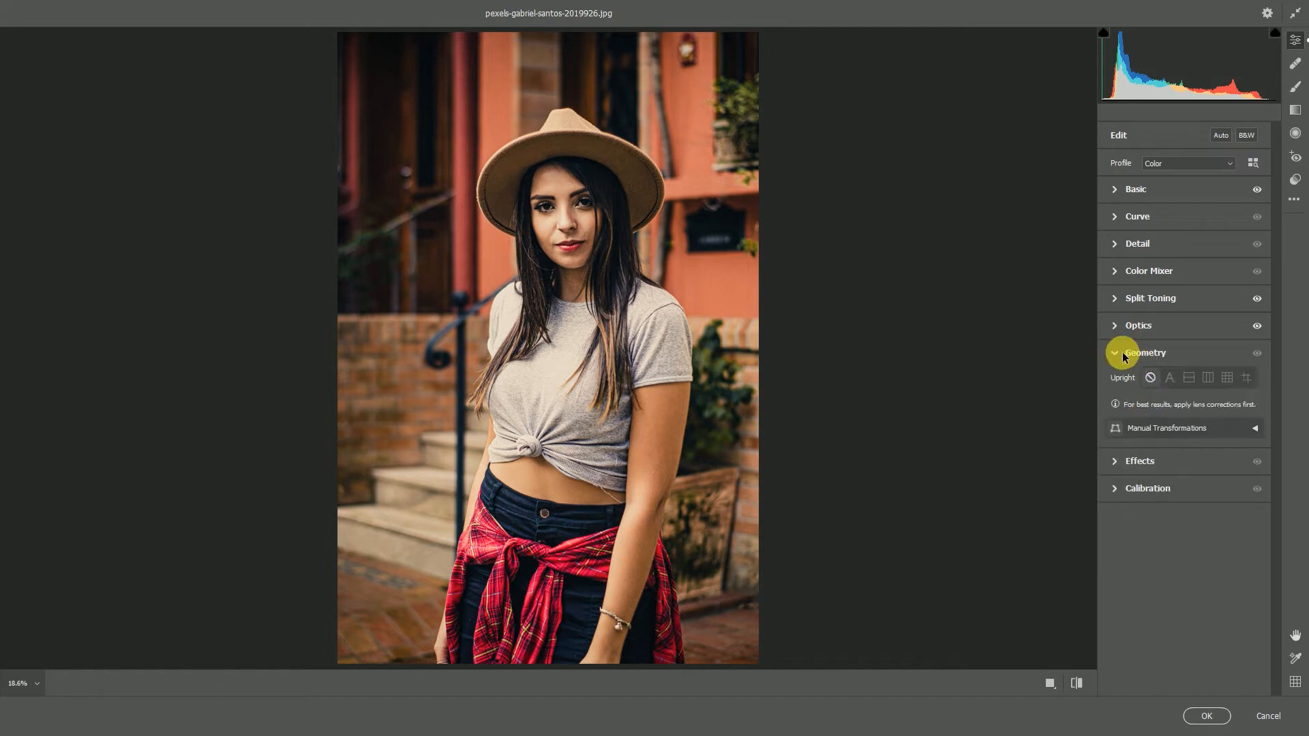
click(1115, 355)
click(1115, 382)
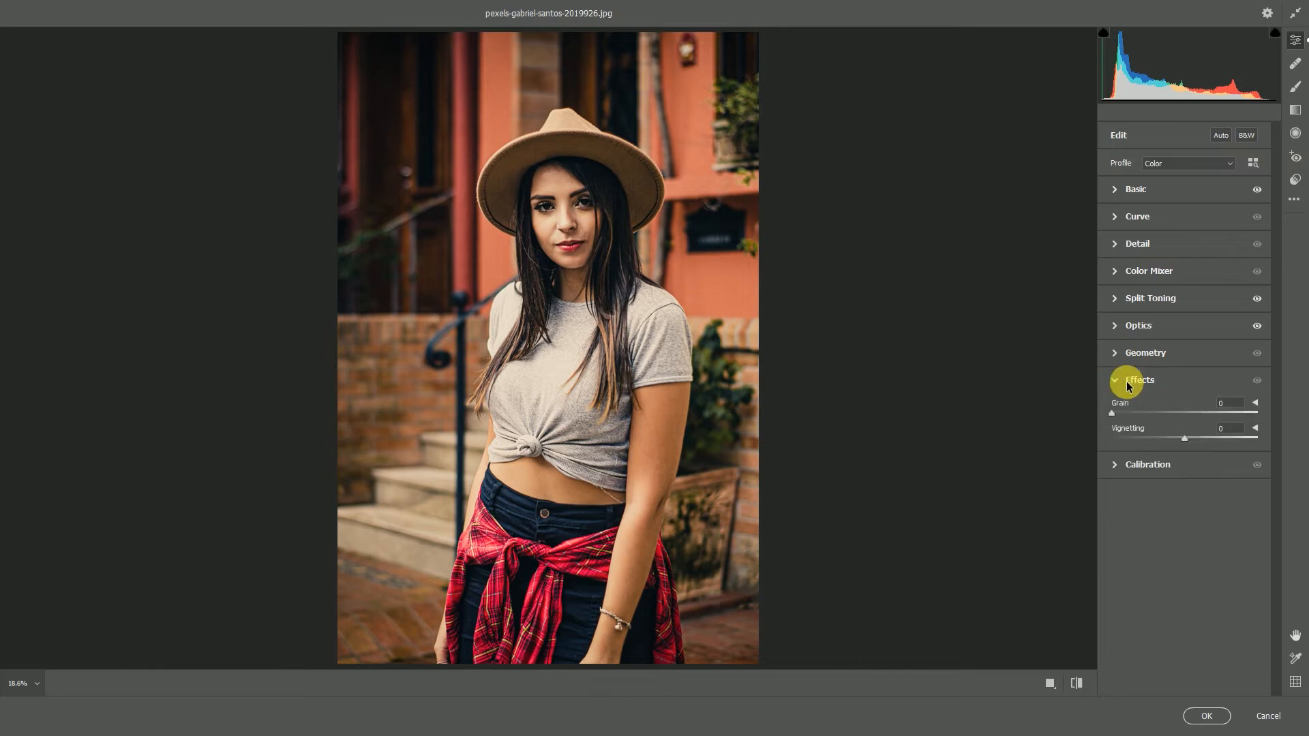
drag(1184, 437, 1173, 443)
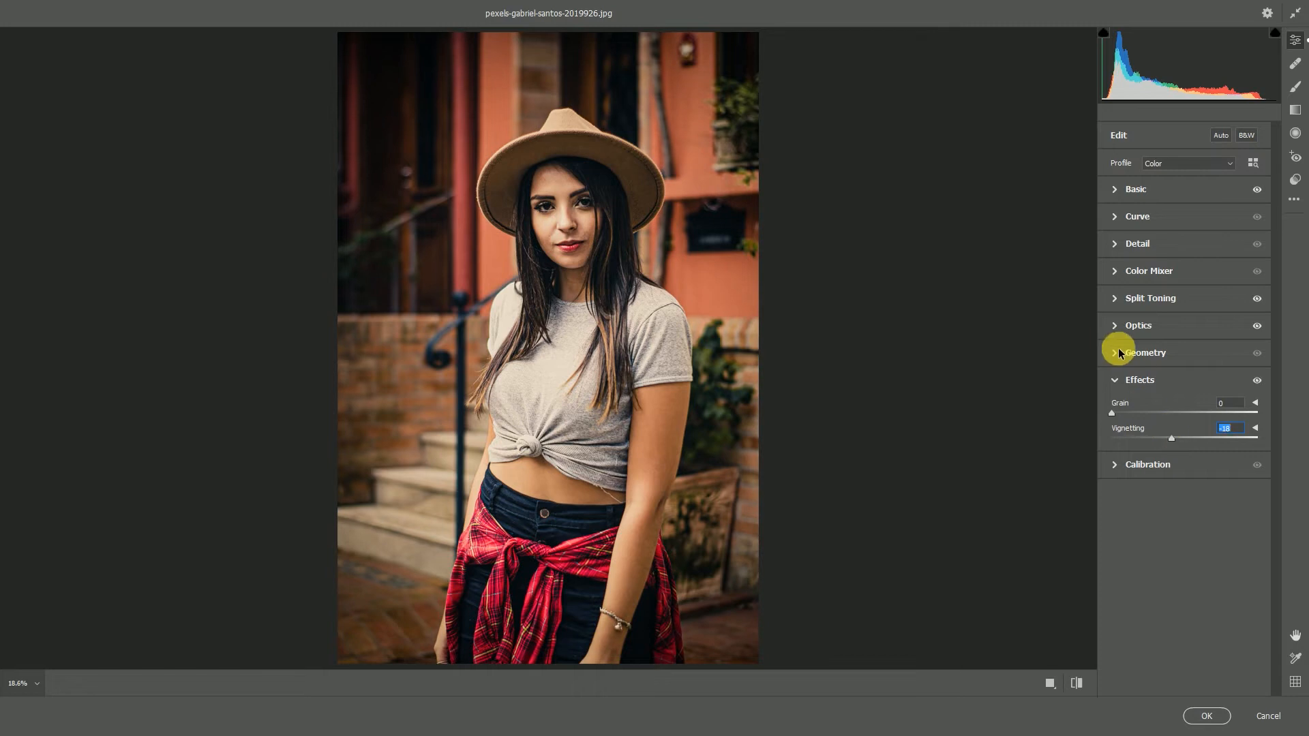
- Set the HSL saturation of Yellows to -58, Greens to -60, Blues to -47, Purples to -36 and Magentas to -27, and slightly reduce Oranges
click(1114, 328)
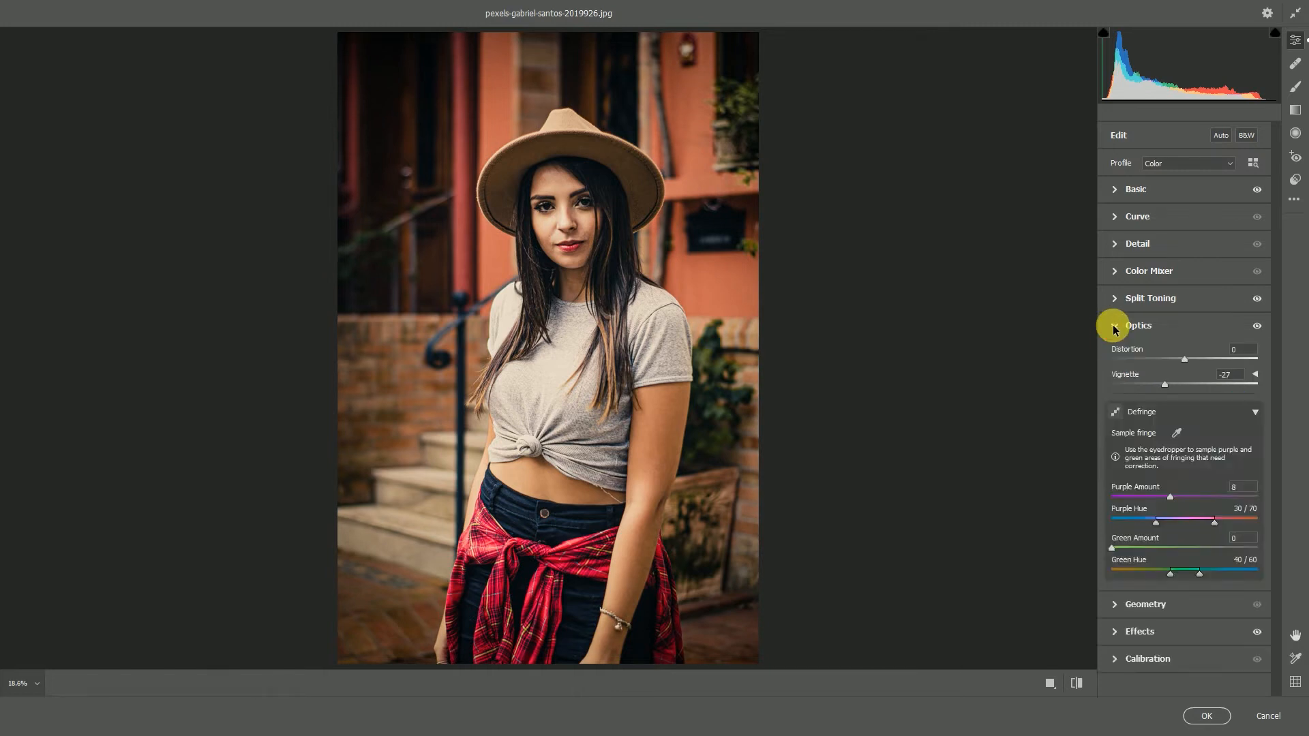
click(1114, 273)
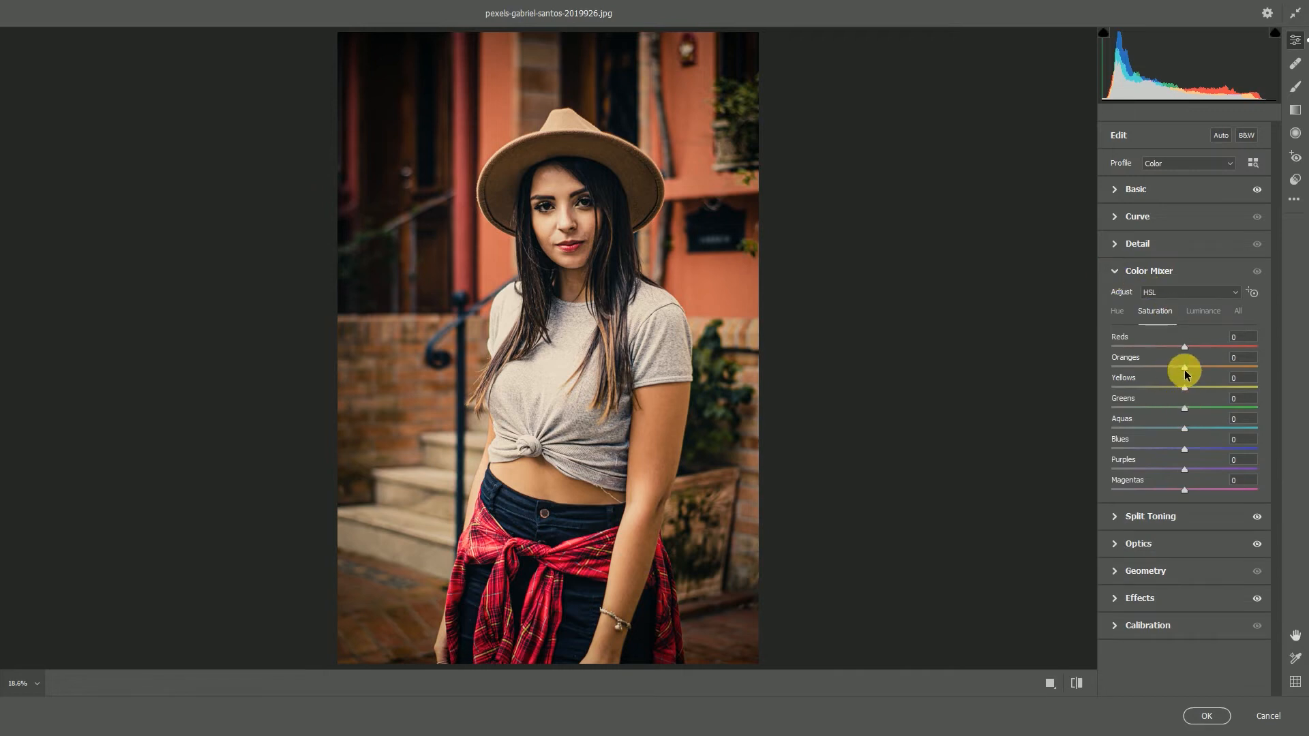
mouse_move(1151, 341)
mouse_down()
mouse_move(1113, 330)
mouse_move(1154, 332)
mouse_up()
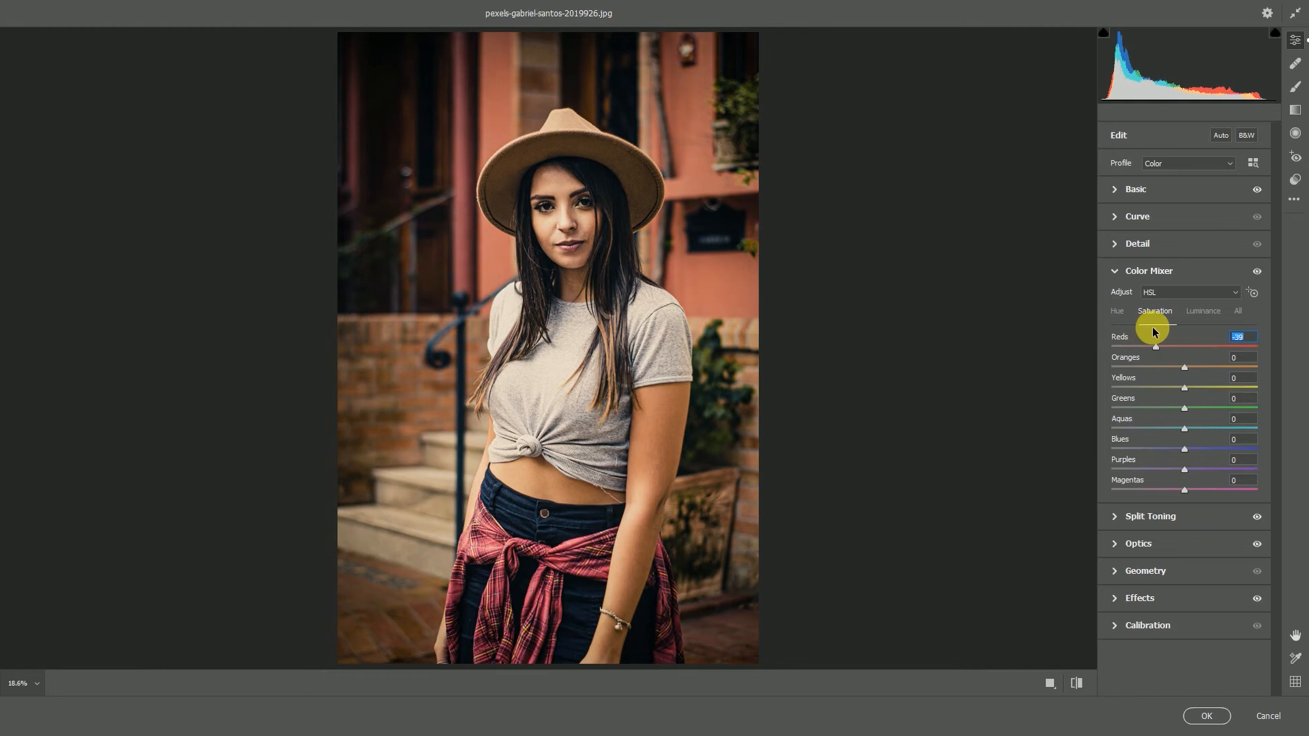
double_click(1155, 346)
drag(1183, 387, 1058, 368)
click(1178, 409)
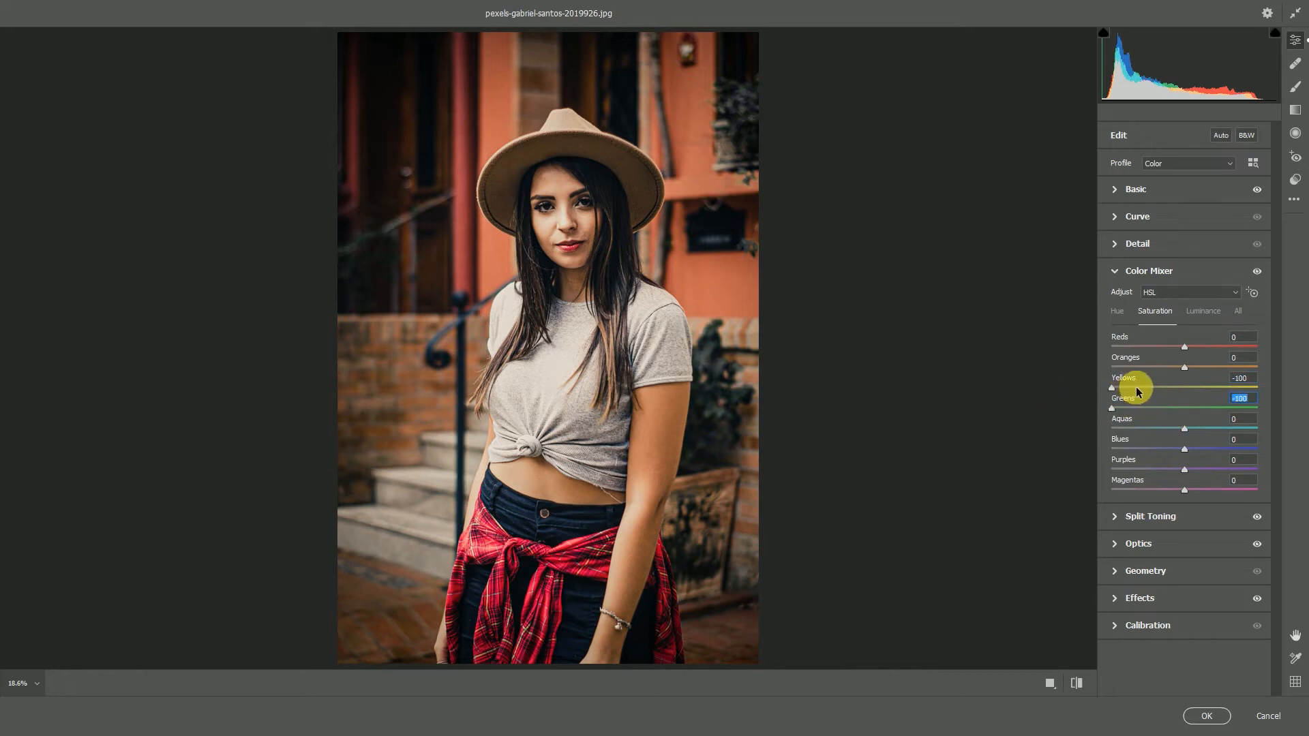
click(1140, 407)
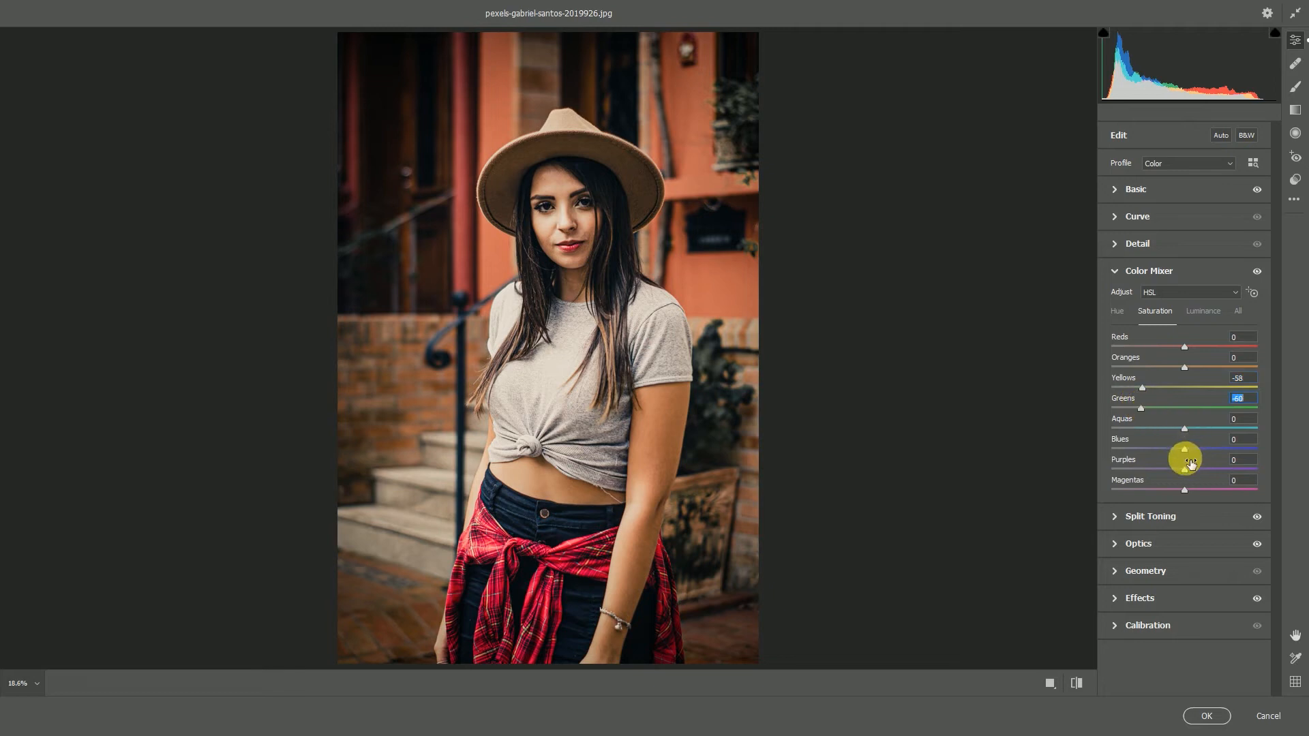
drag(1184, 470, 1164, 489)
click(1184, 368)
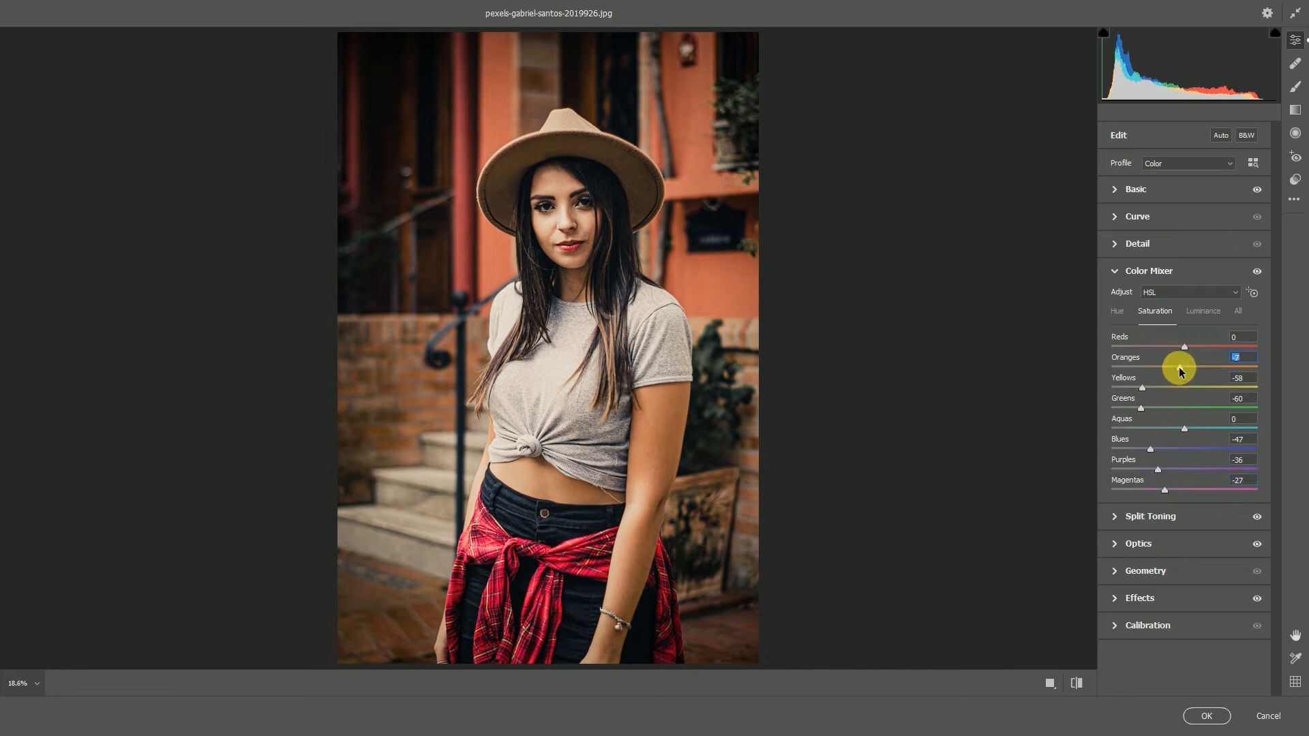
- Set the HSL luminance to Reds +8, Oranges -7, Yellows -53, Greens -64, Aquas -56, Blues -52, Purples -53 and Magentas -51
click(1201, 315)
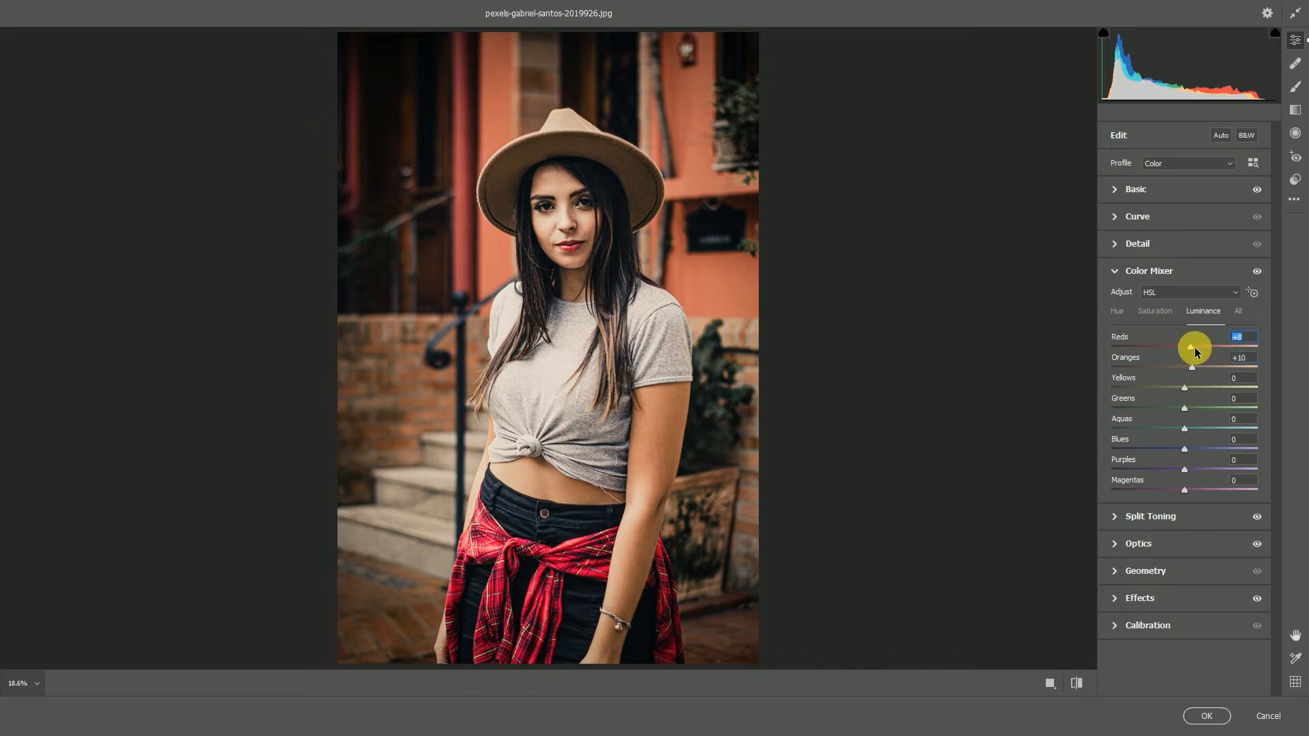
drag(1193, 370, 1145, 382)
drag(1184, 428, 1145, 450)
click(1145, 469)
click(1146, 490)
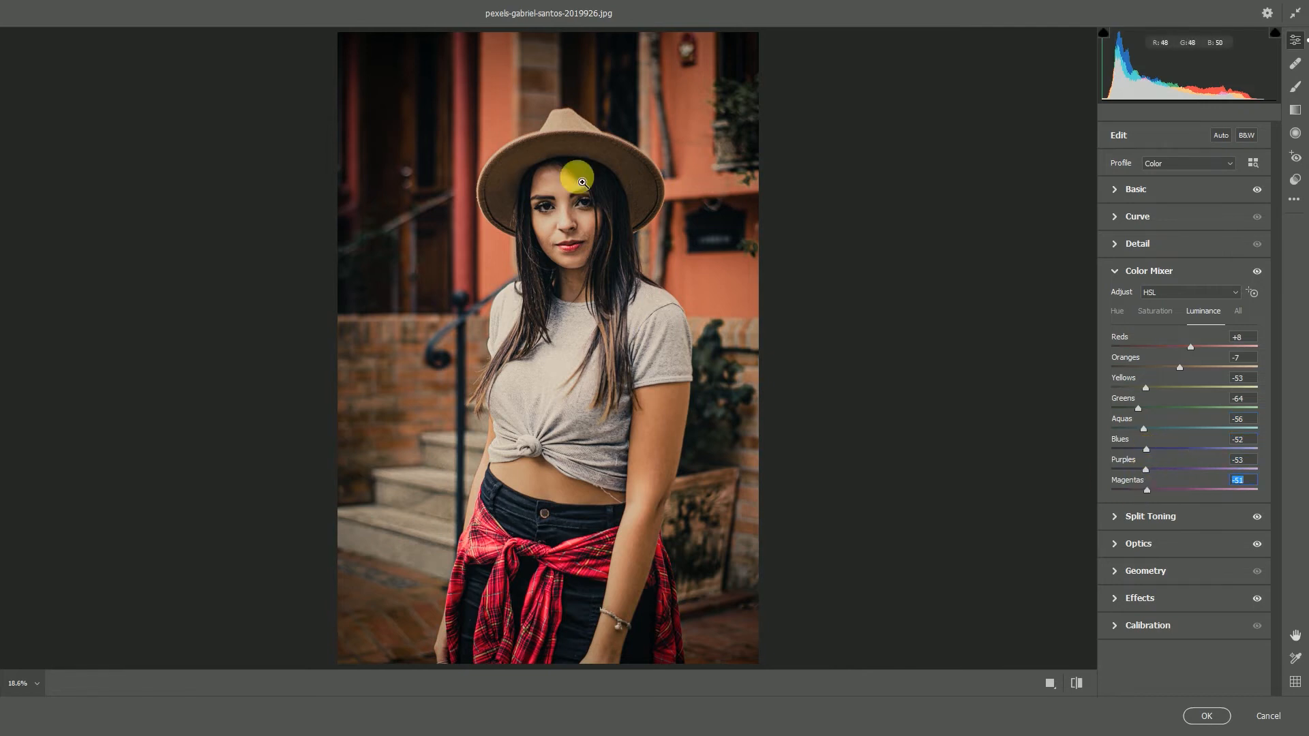
- Paint over the woman's face and body with an adjustment brush of size 48, and set the brushed area's Exposure to +0.40
click(1295, 86)
key(bracketright)
key(bracketright)
key(bracketright)
key(bracketright)
key(bracketright)
key(bracketright)
key(bracketright)
key(bracketright)
key(bracketright)
key(bracketright)
key(bracketright)
key(bracketright)
key(bracketright)
key(bracketright)
key(bracketright)
key(bracketleft)
key(bracketleft)
key(bracketleft)
key(bracketleft)
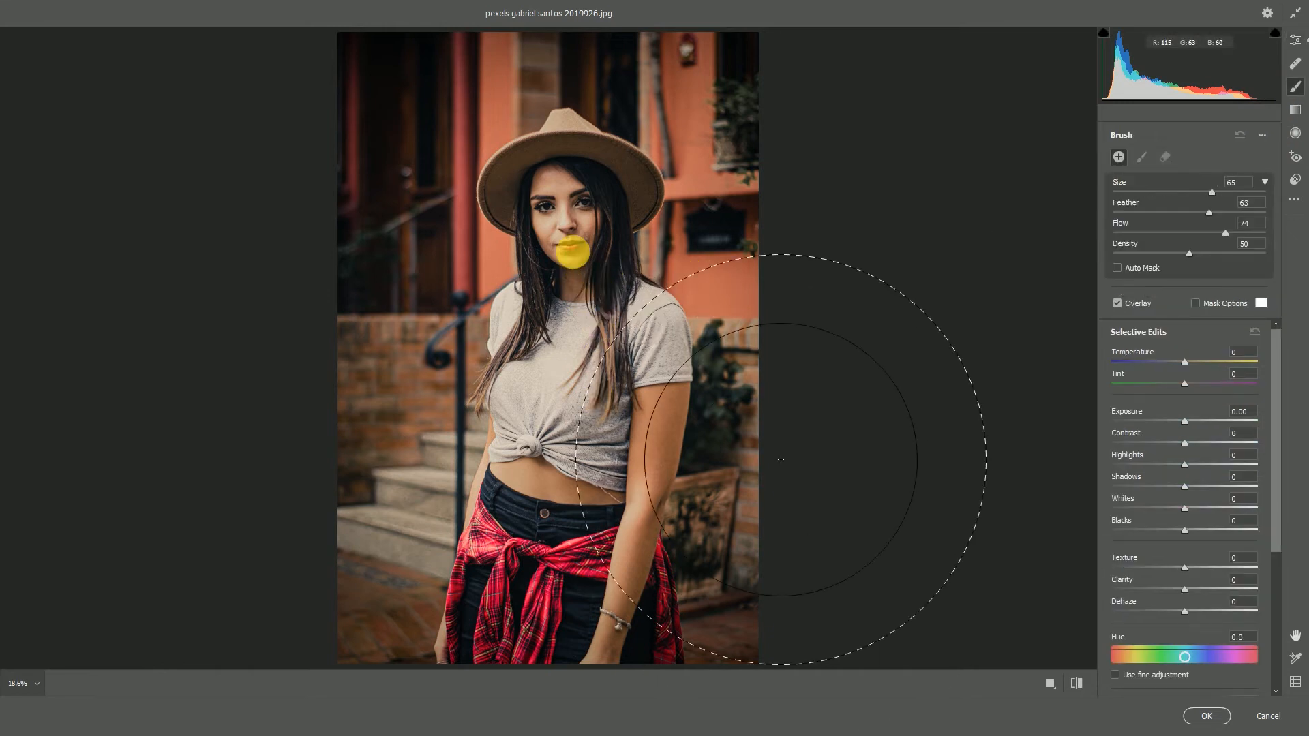
key(bracketleft)
mouse_move(576, 227)
mouse_down()
mouse_move(587, 452)
mouse_move(665, 450)
mouse_up()
drag(1182, 420, 1193, 424)
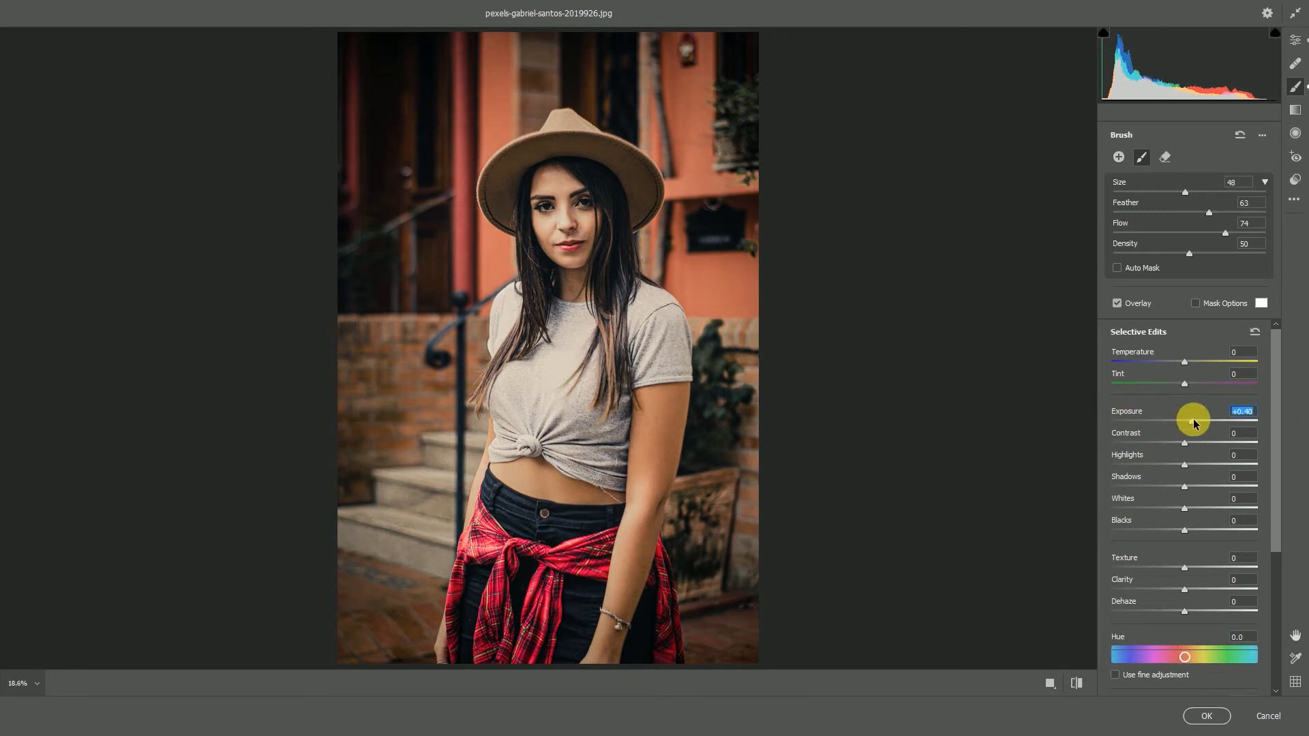
- Readjust the whole photo's Basic tones to Exposure -0.15, Shadows +9, Whites +33 and Blacks -26
click(1295, 40)
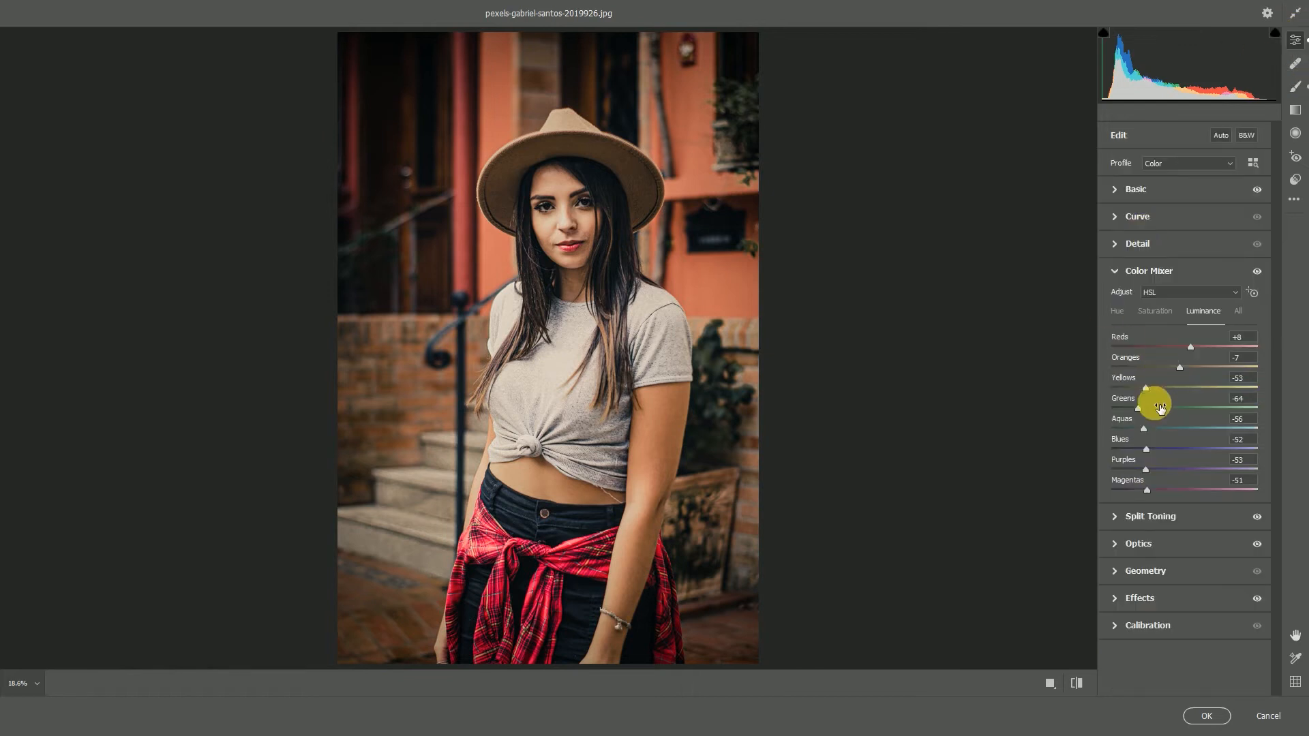
click(1112, 188)
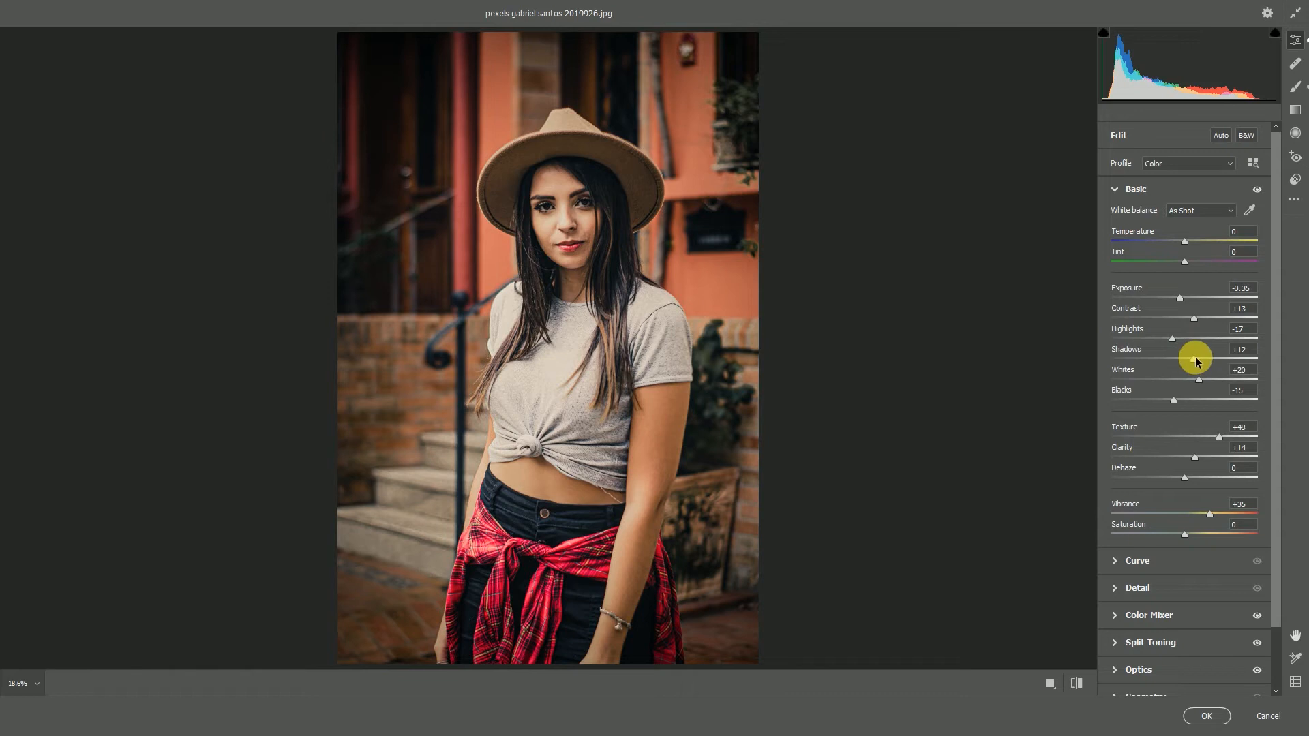
drag(1197, 357, 1193, 358)
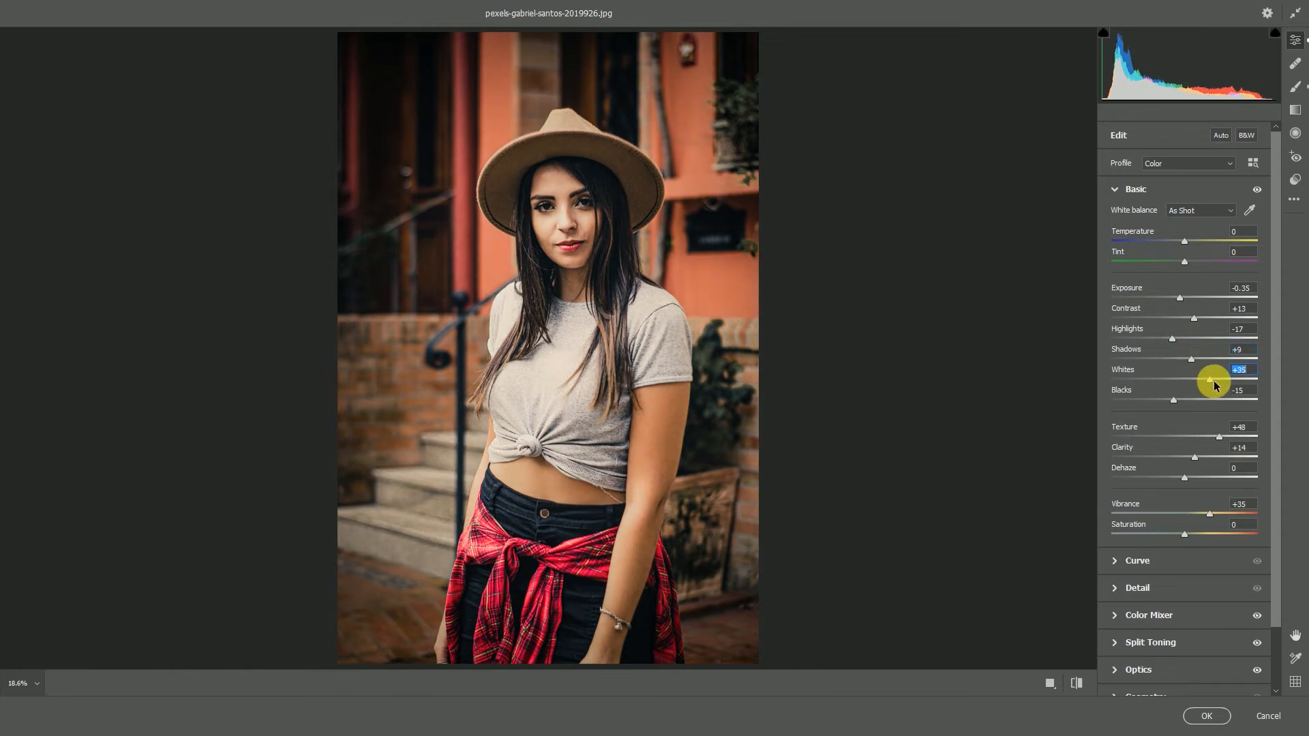
drag(1180, 297, 1178, 296)
drag(1173, 400, 1162, 402)
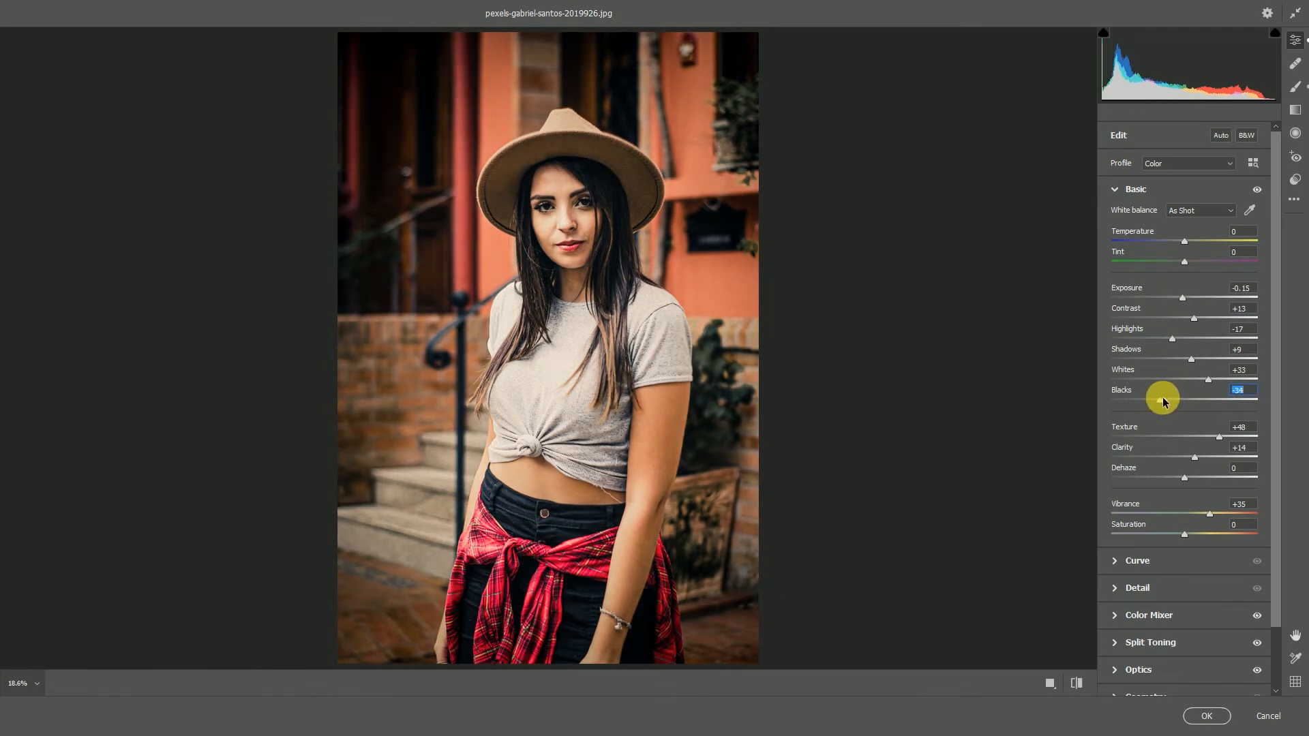
- Show the before and after versions side by side and set Dehaze to +9
click(1049, 684)
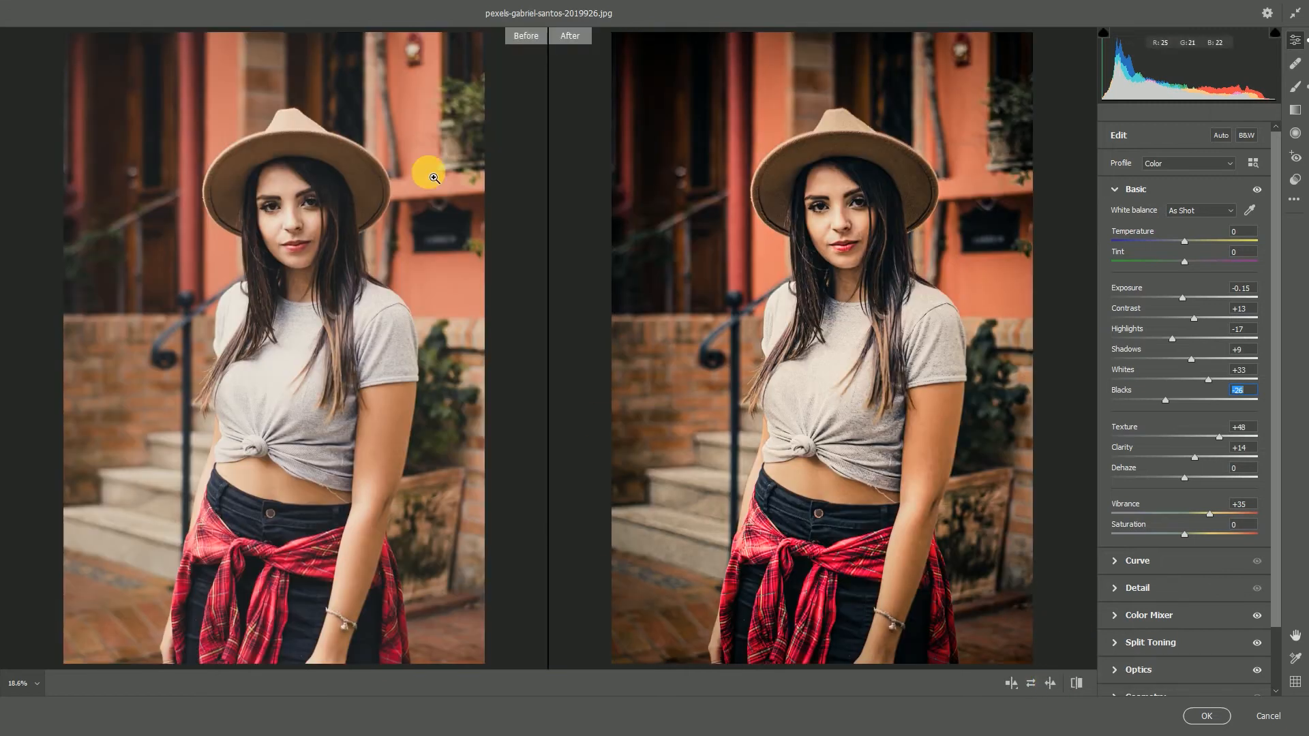
drag(1184, 477, 1194, 479)
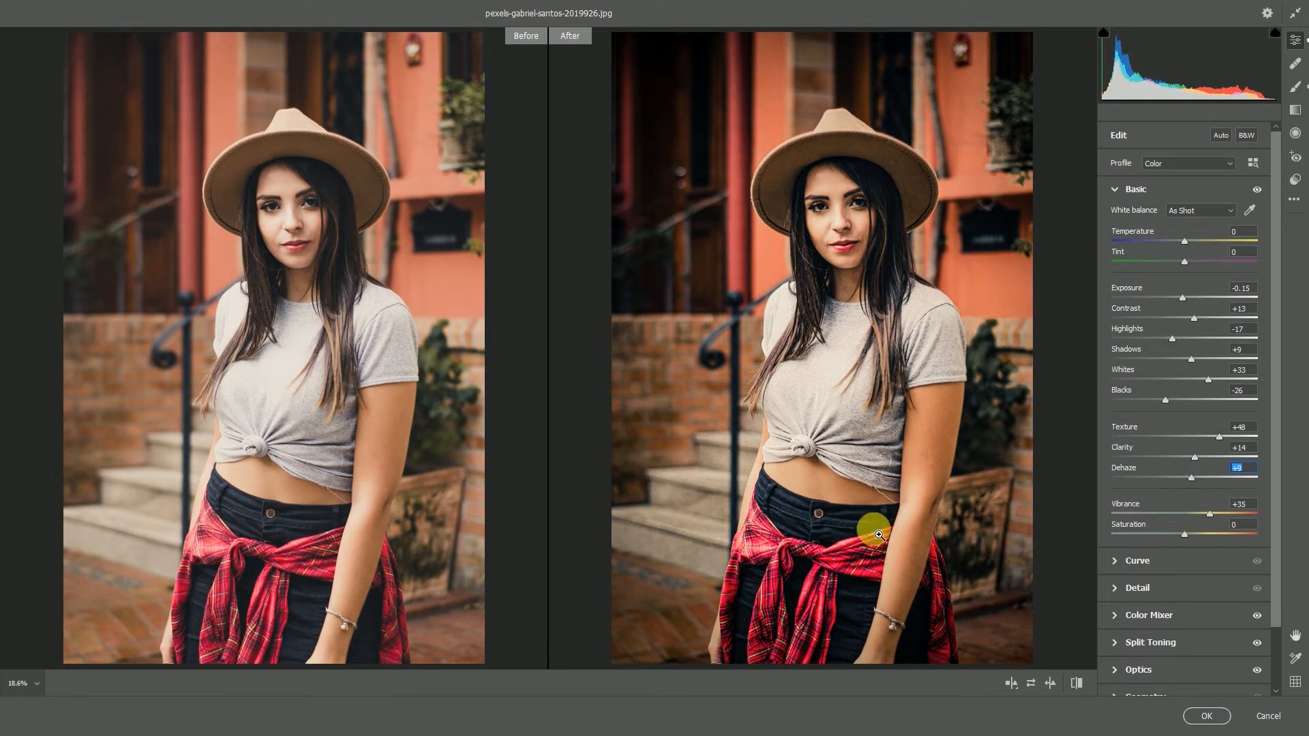
- Set Sharpening to 22 with Masking 87, Noise Reduction to 37, and Color Noise Reduction to 30 with Detail 29 and Smoothness 79
click(1128, 588)
drag(1121, 369, 1165, 362)
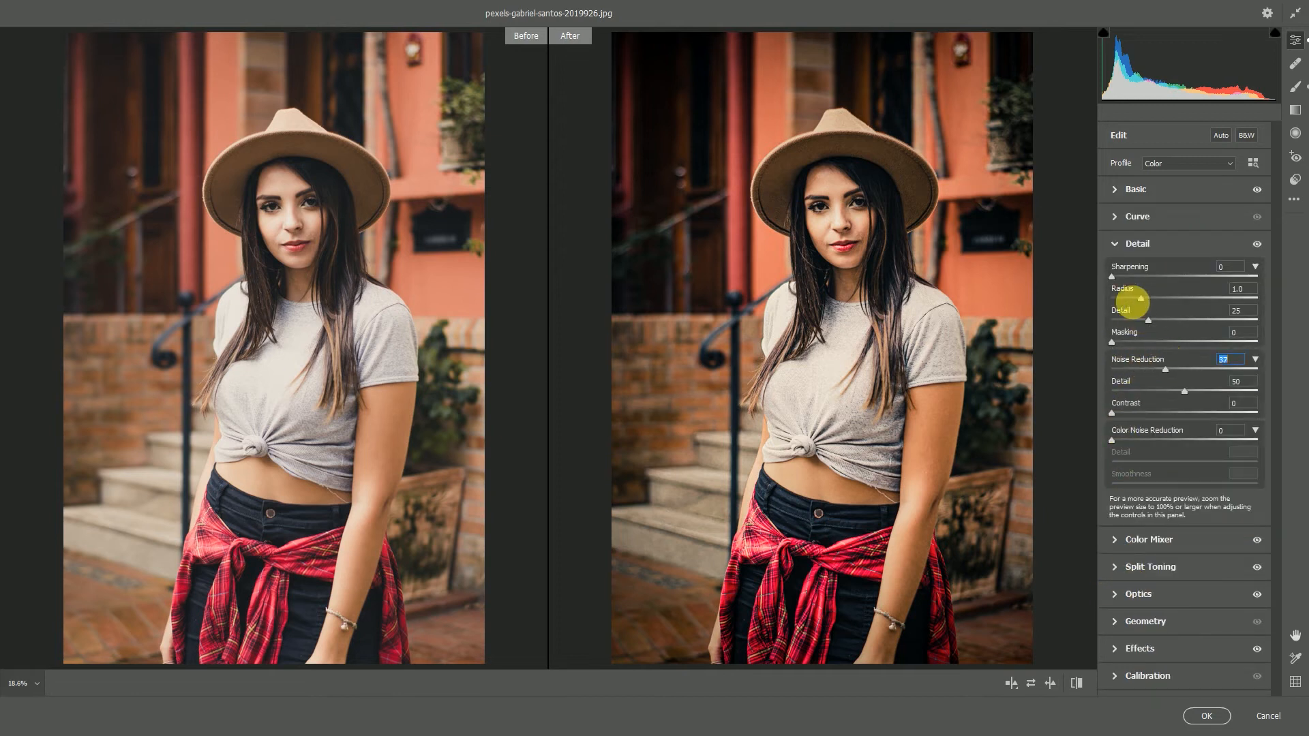
drag(1123, 276, 1152, 273)
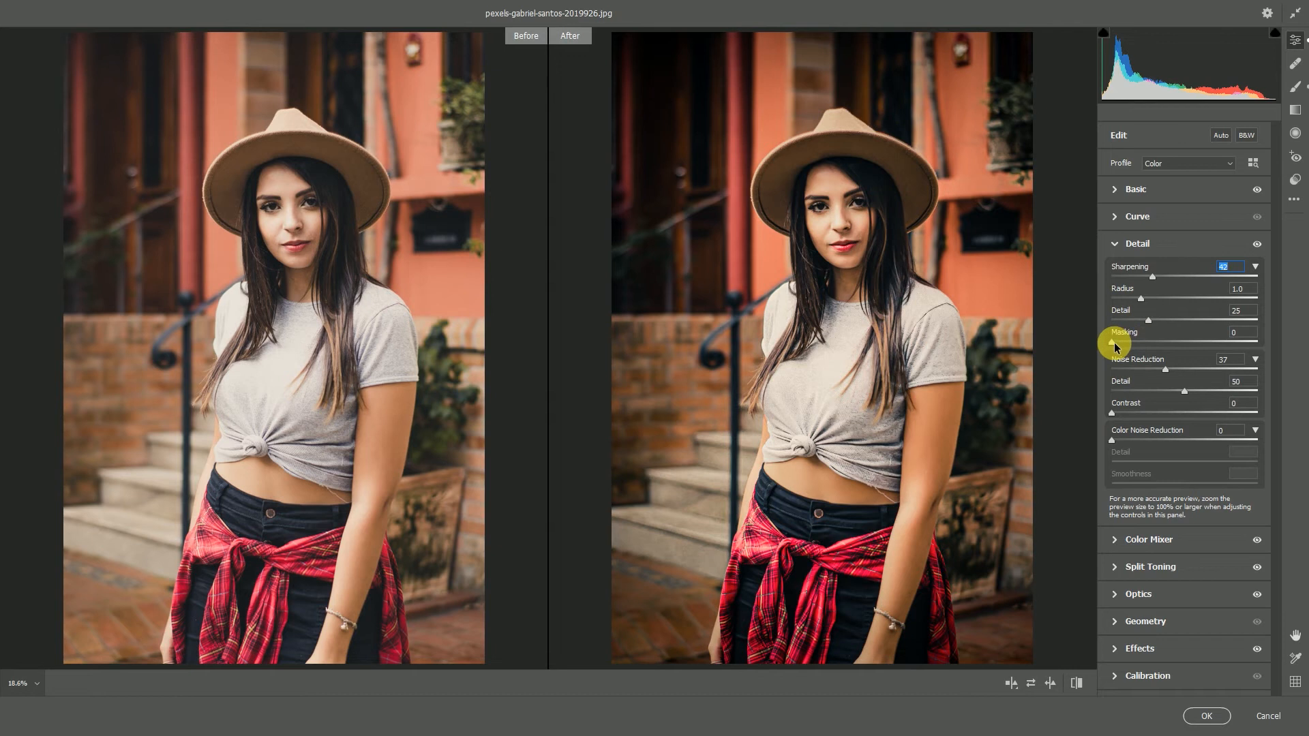
drag(1115, 346, 1241, 341)
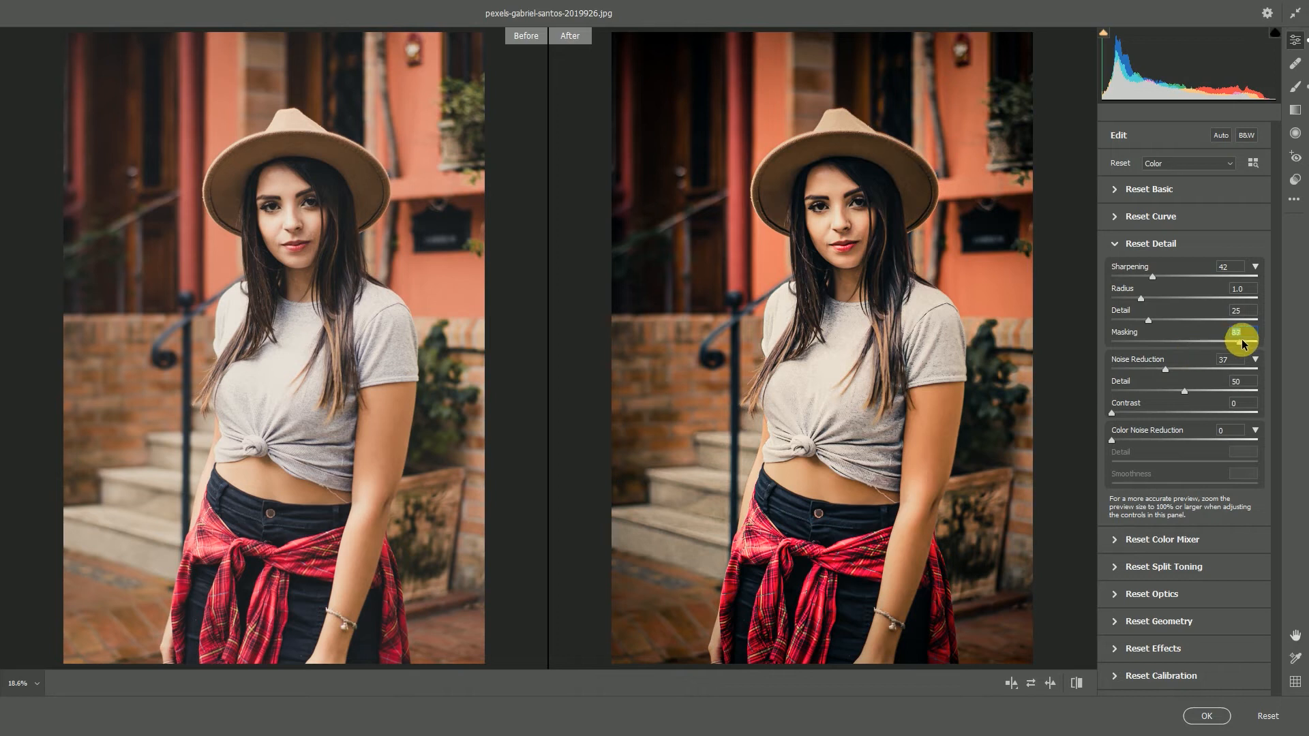
drag(1118, 277, 1132, 275)
drag(1123, 440, 1157, 468)
click(1227, 483)
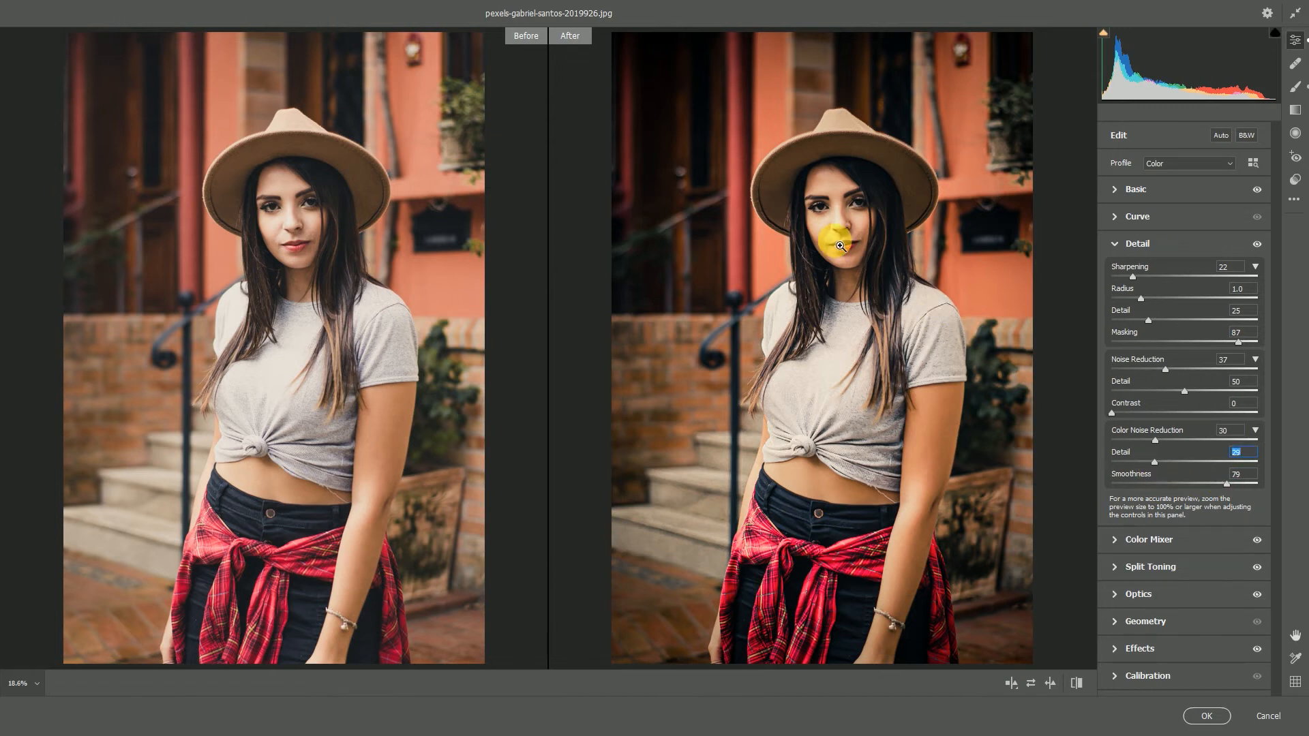
- Check the face closely against the original and raise the portrait's Clarity to +27
click(30, 685)
click(49, 539)
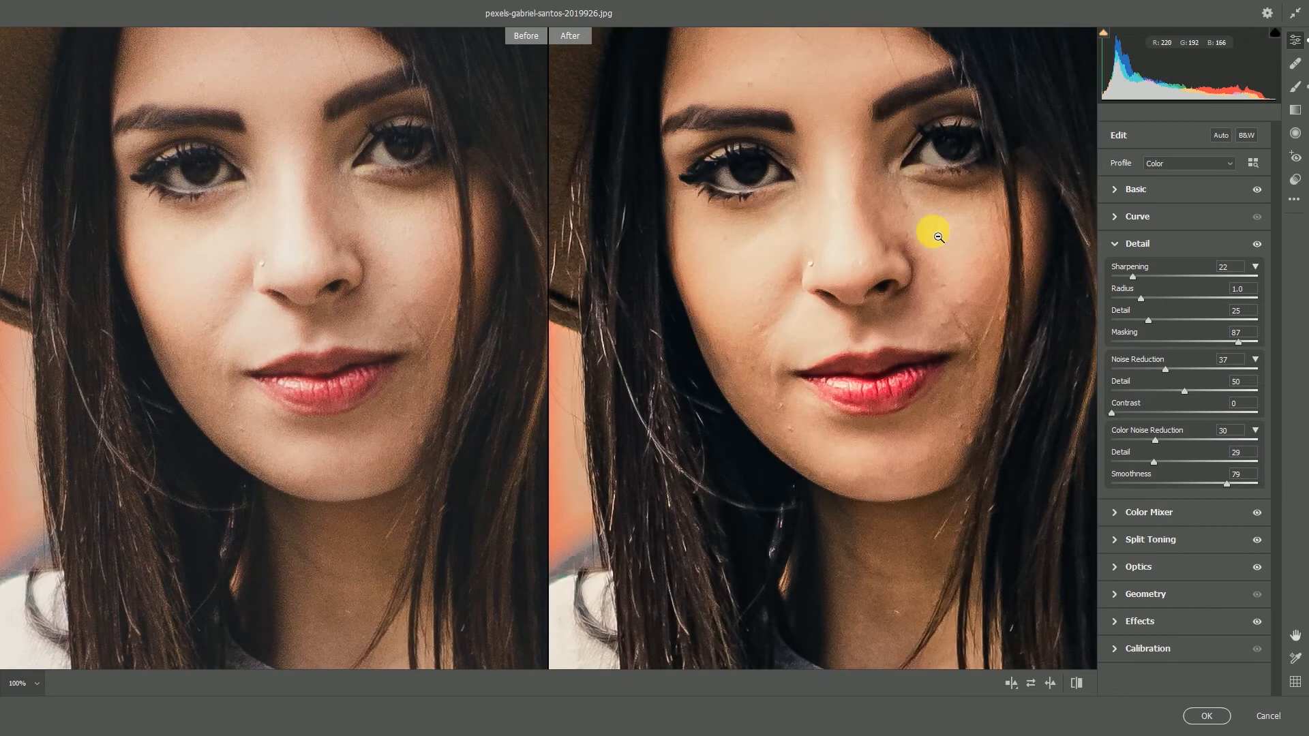
key(space)
drag(838, 281, 814, 402)
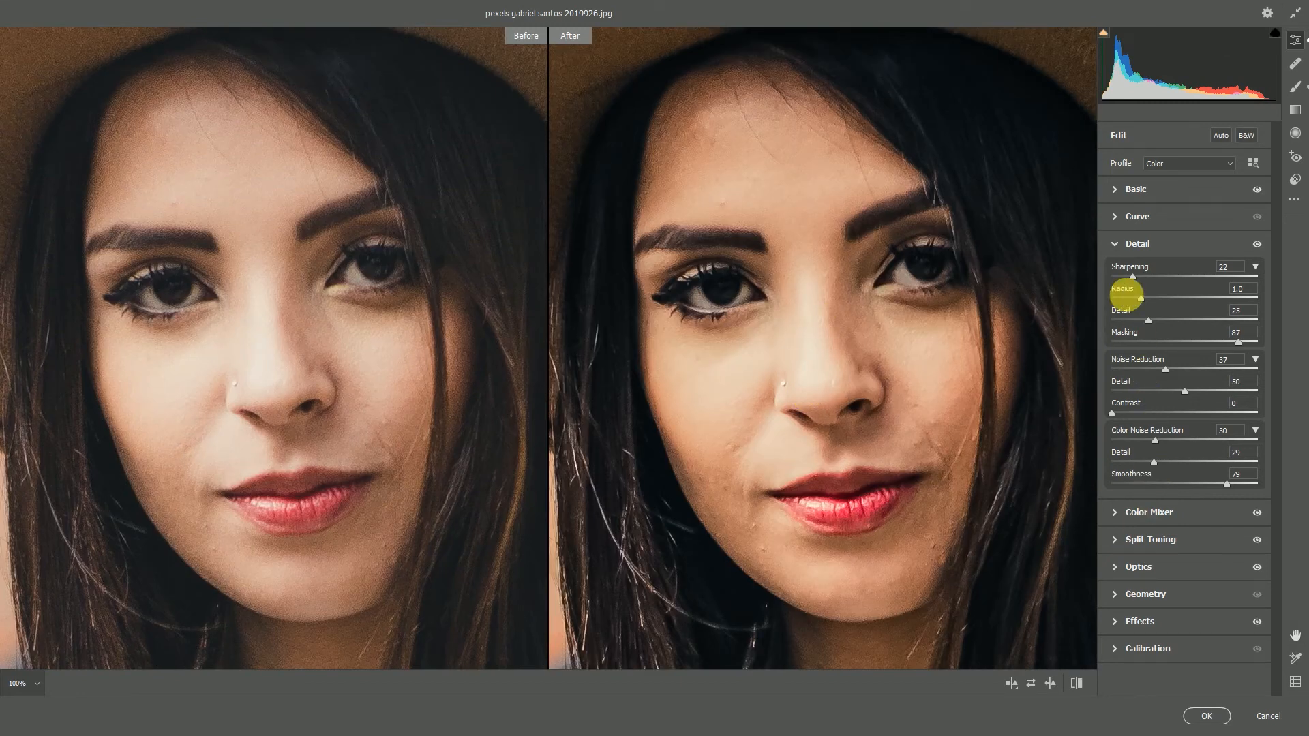
click(1115, 188)
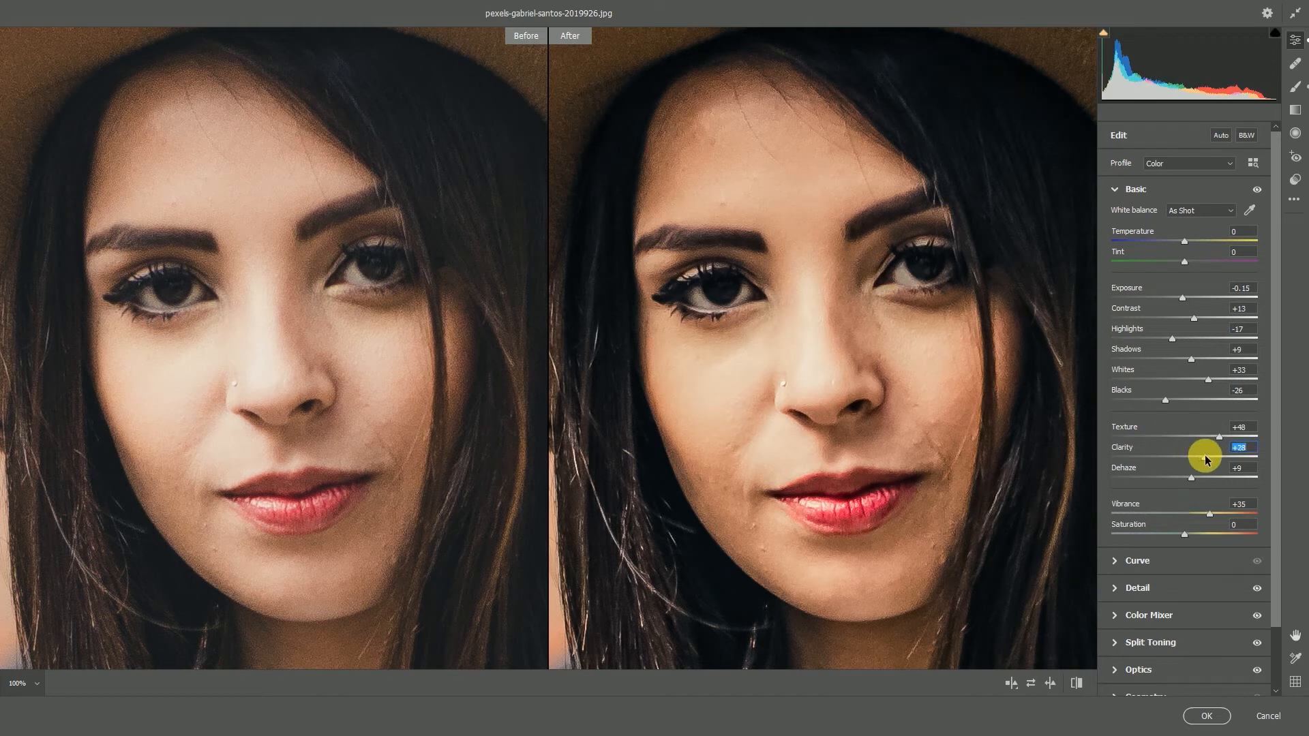
click(24, 682)
click(45, 641)
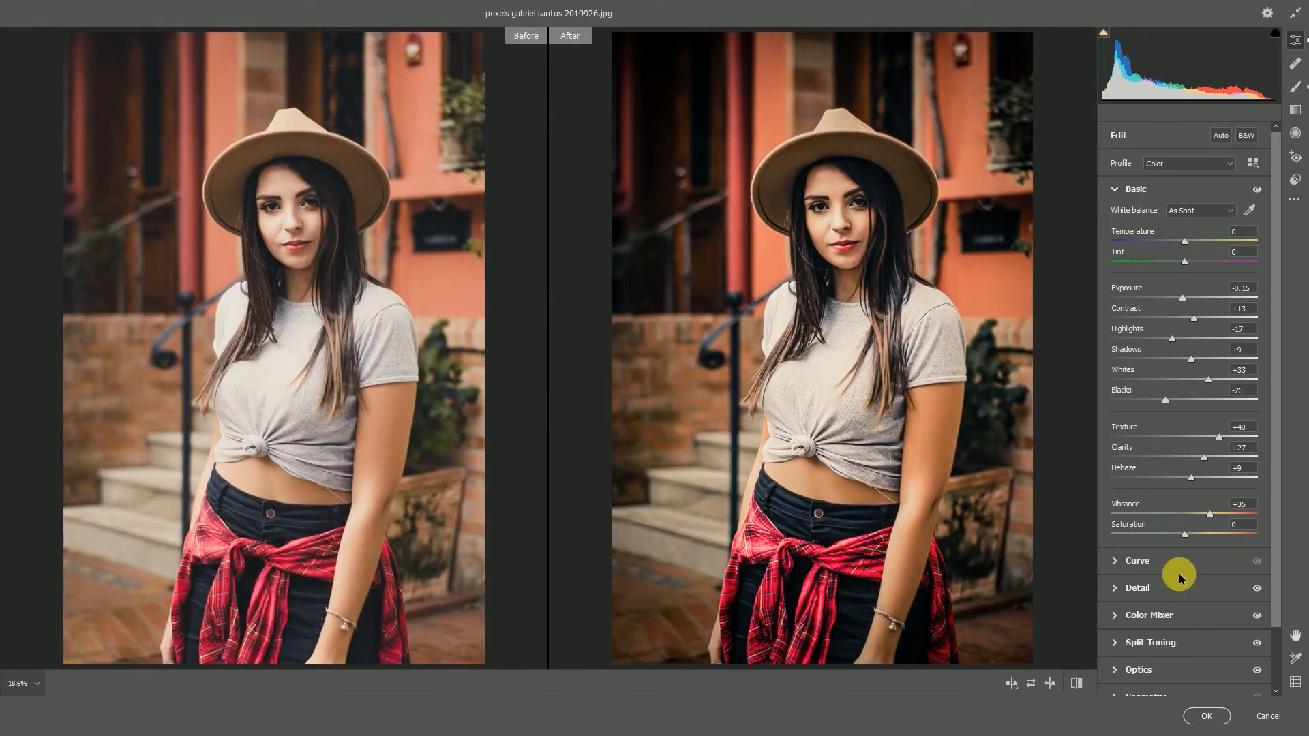
- Adjust the blue channel curve by raising its black point and lowering its white point to Output 240
scroll(1186, 593, down, 2)
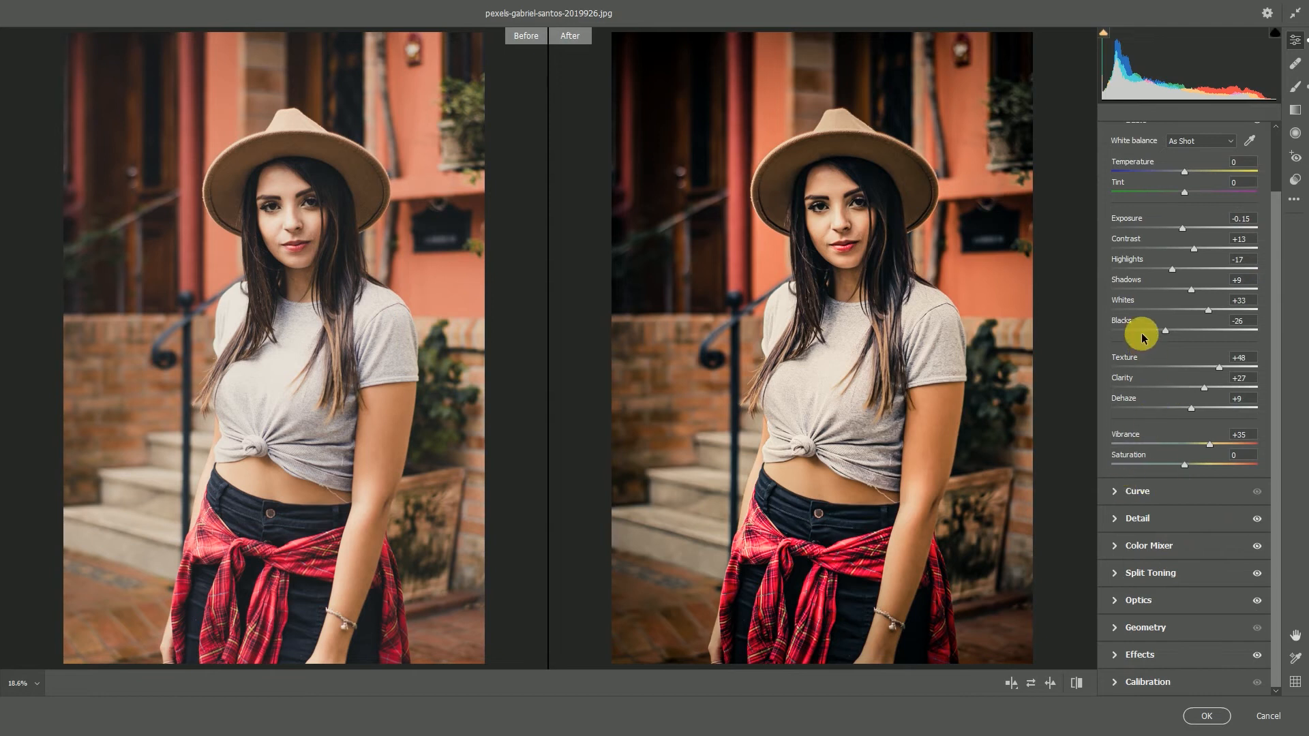
click(1118, 519)
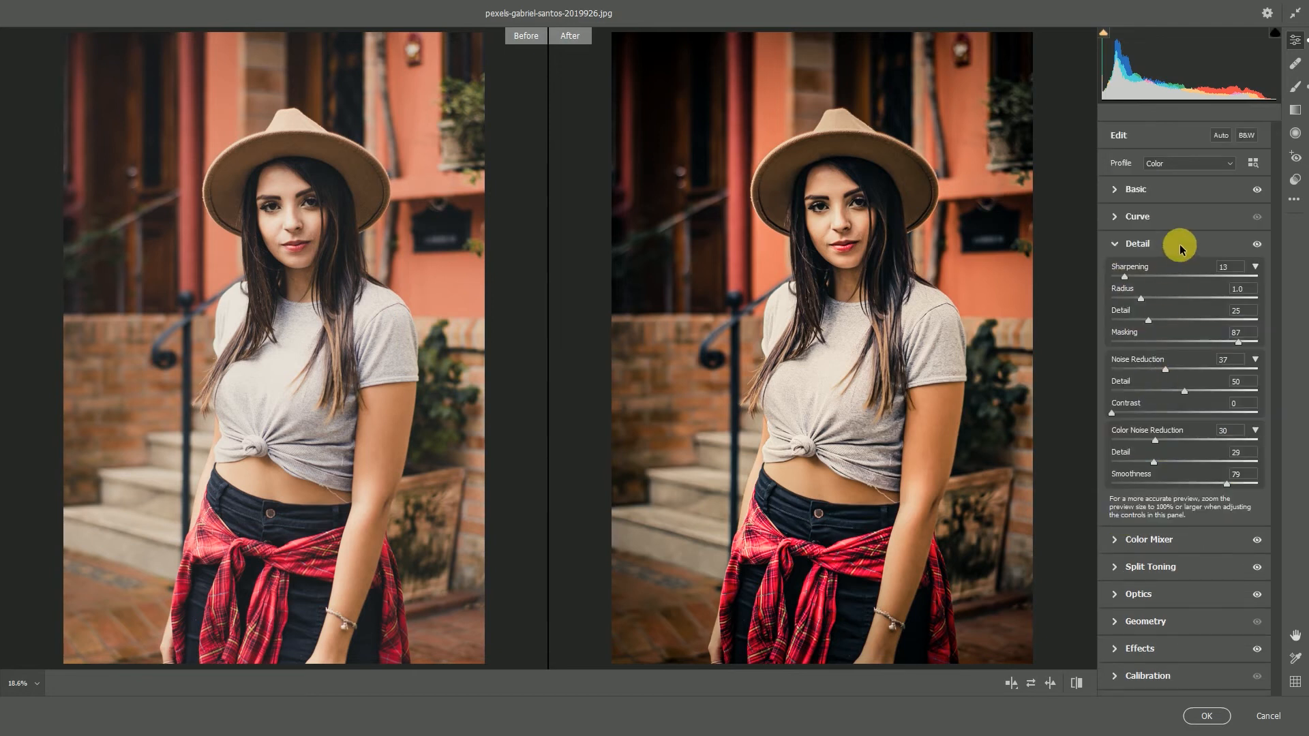
click(1115, 216)
click(1215, 242)
drag(1109, 406, 1111, 396)
drag(1258, 257, 1258, 263)
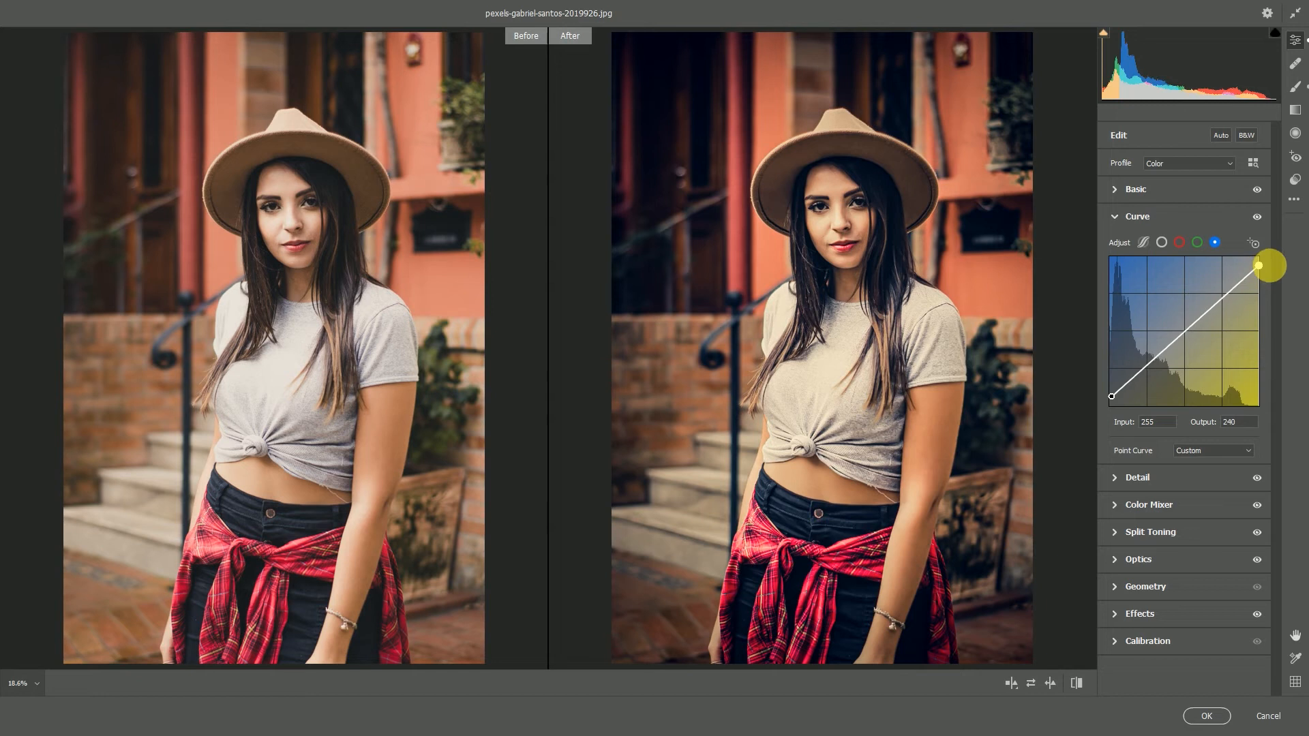
- Shape the green channel curve with a midtone point, a point at Input 191, Output 197, and the black point at Output 6
click(1197, 243)
mouse_move(1174, 319)
mouse_down()
mouse_move(1177, 342)
mouse_move(1186, 328)
mouse_up()
click(1221, 291)
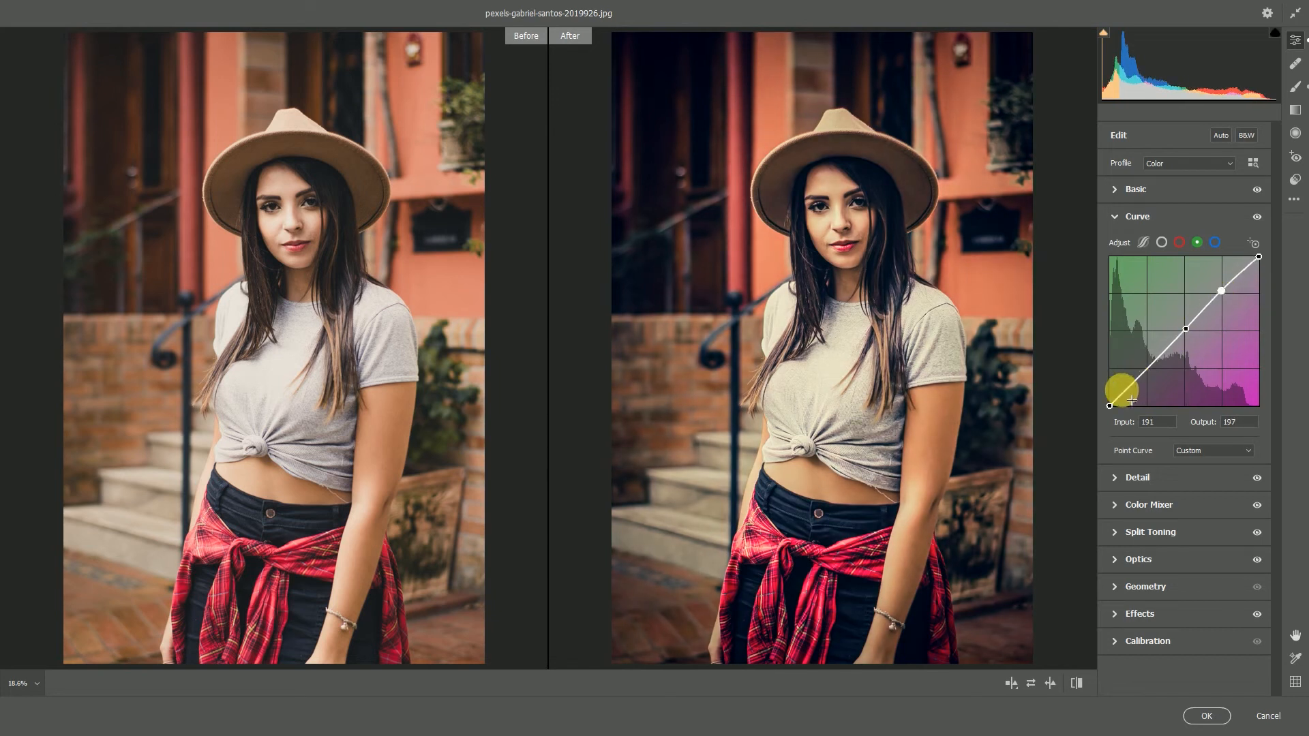
drag(1109, 407, 1109, 402)
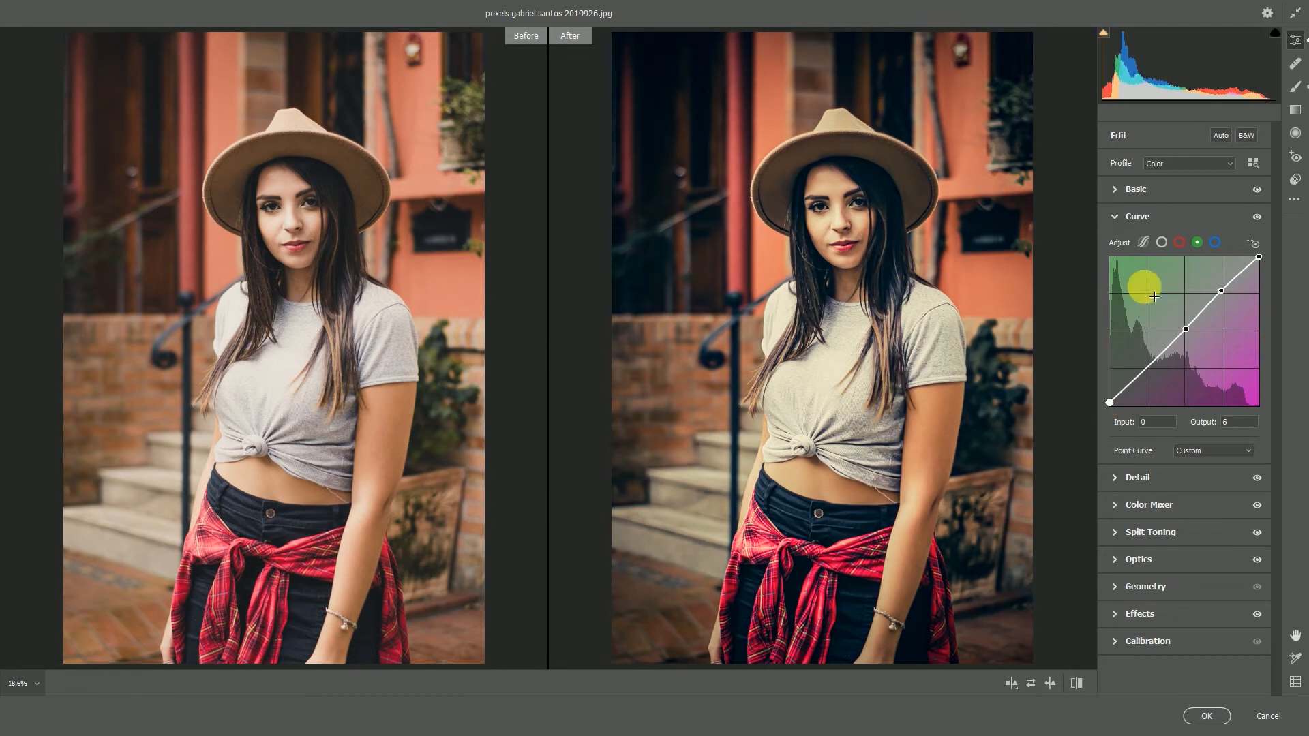
- Add contrast to the main point curve with a point at Input 187, Output 195, and the black point at Input 6, Output 0
click(1161, 242)
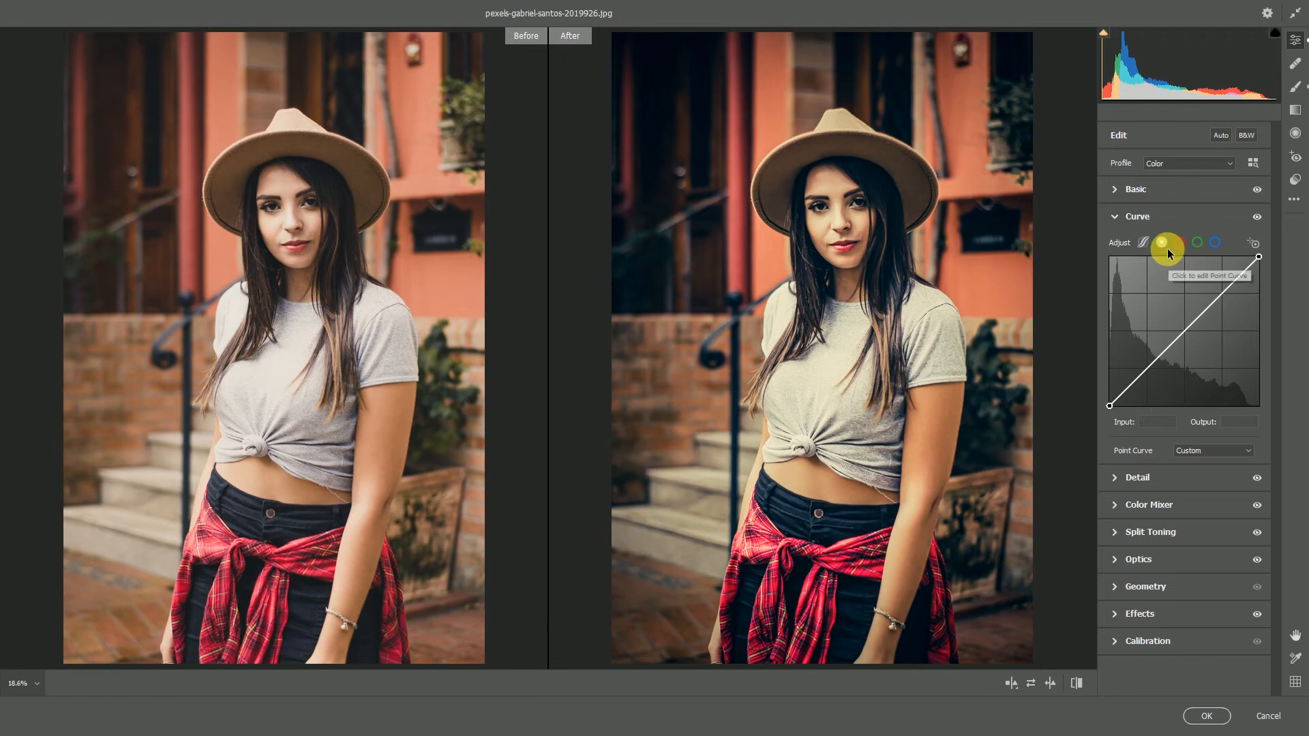
click(1211, 305)
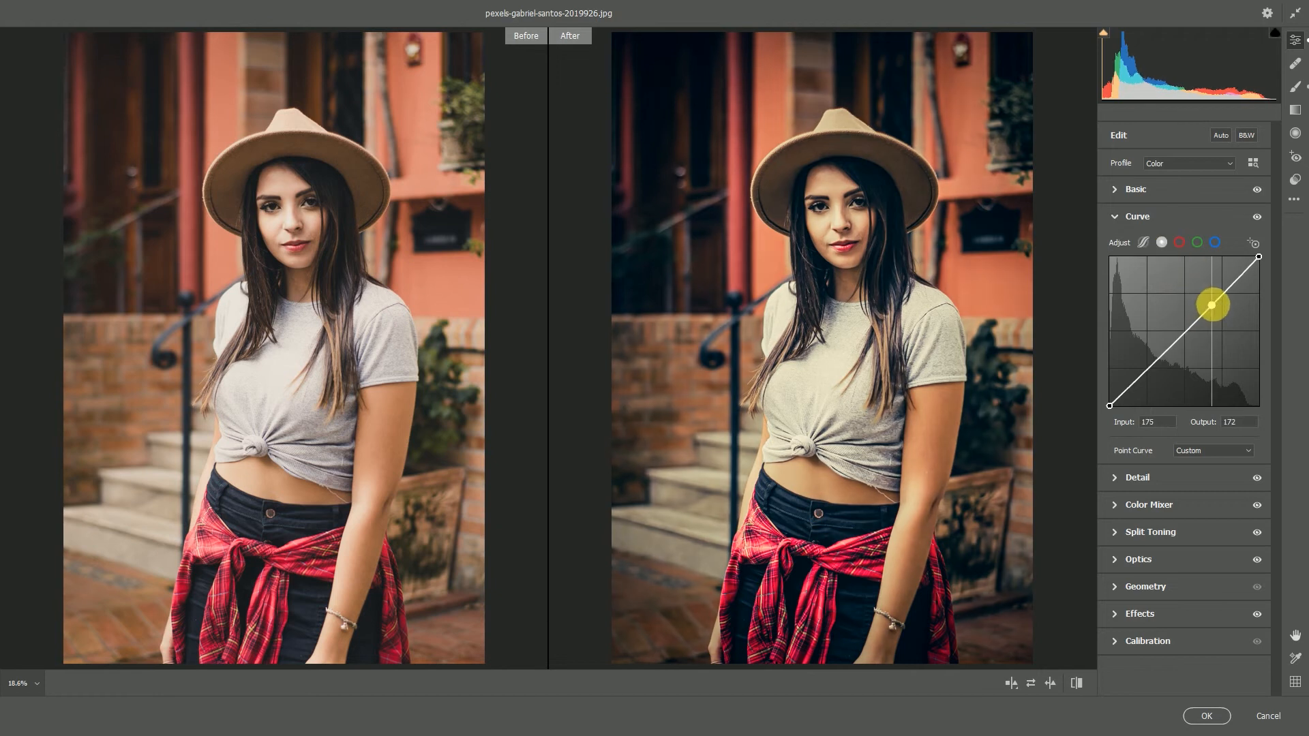
drag(1211, 305, 1218, 291)
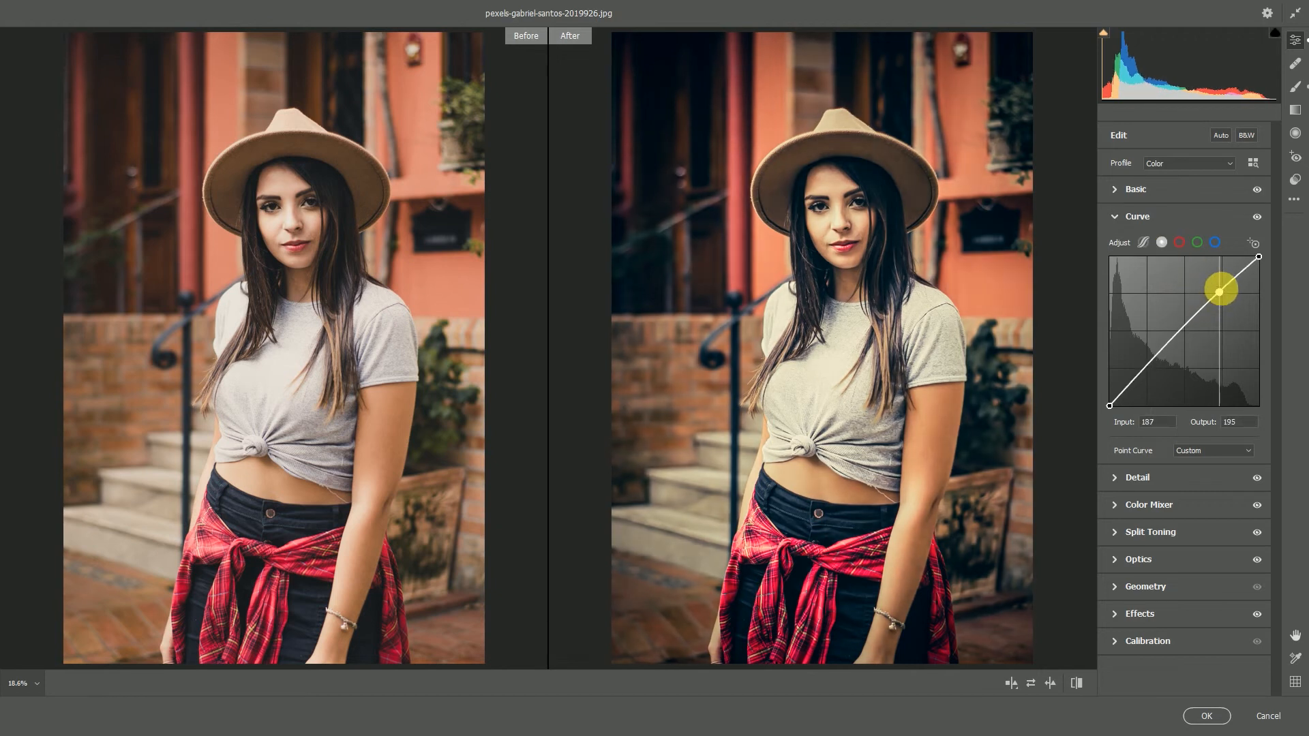
drag(1109, 407, 1113, 406)
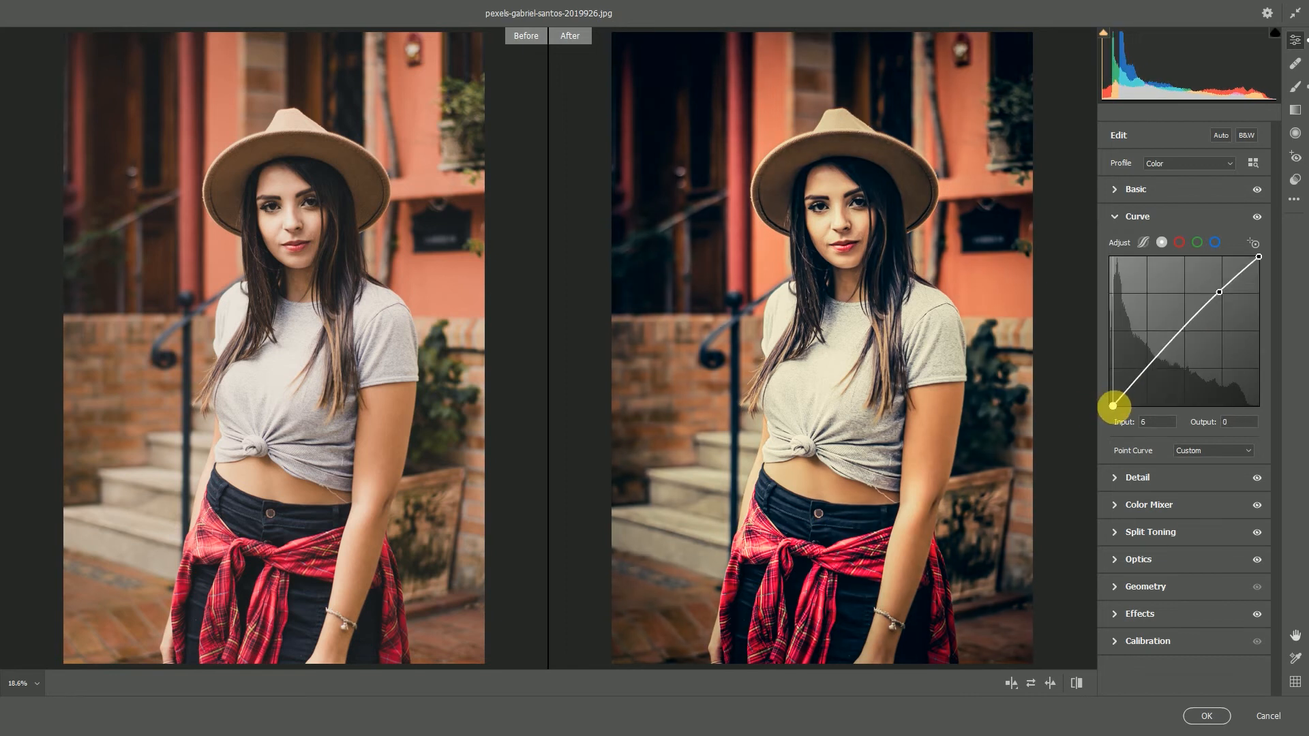
- Refine the blue curve: raise the black point, add a shadow point plus points at 133/126 and 192/192, and set the white point to 255/255
click(1215, 243)
click(1145, 367)
drag(1112, 396, 1109, 392)
drag(1186, 326, 1187, 332)
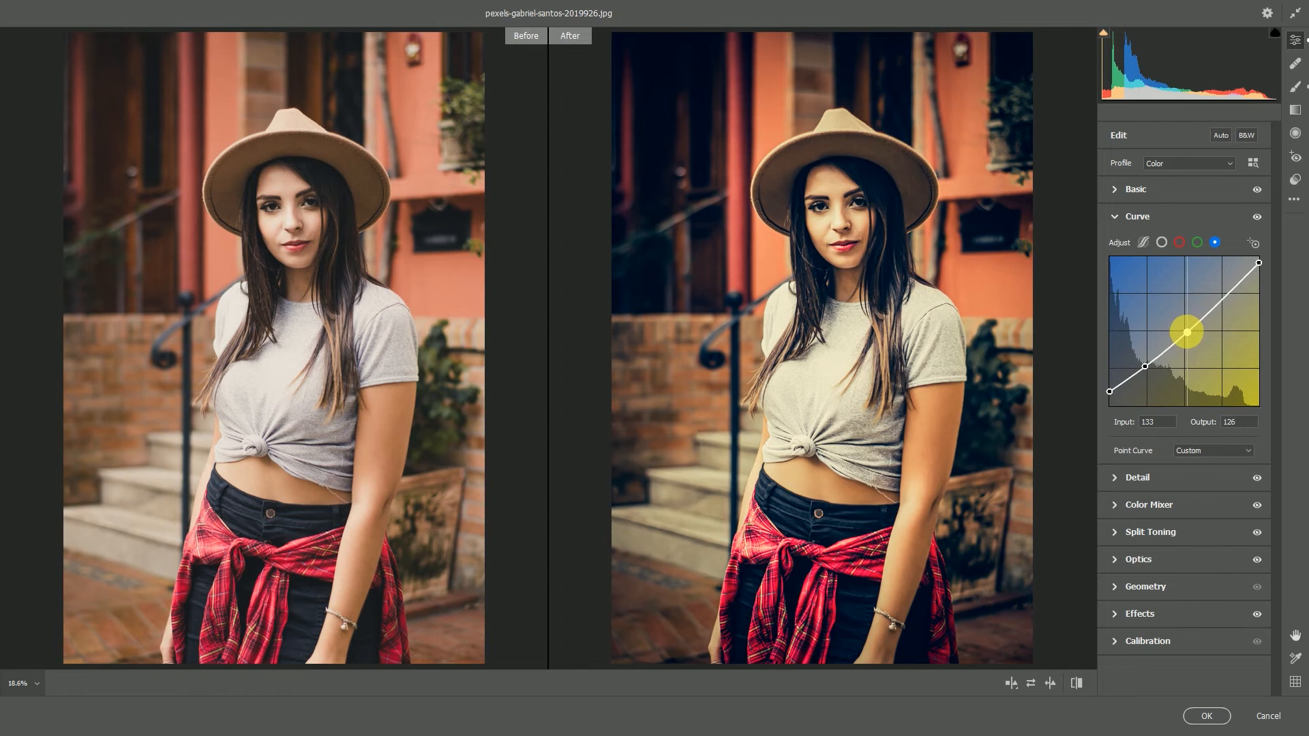
click(1221, 295)
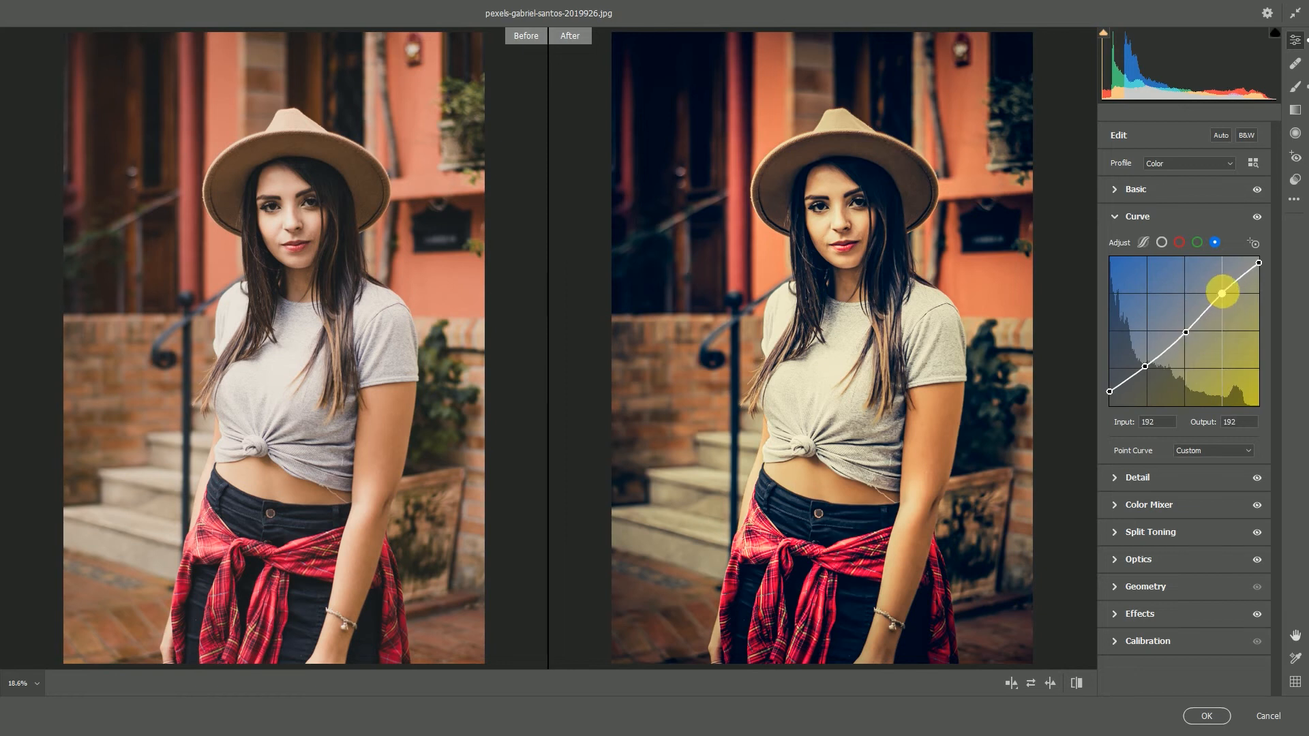
drag(1260, 264, 1262, 243)
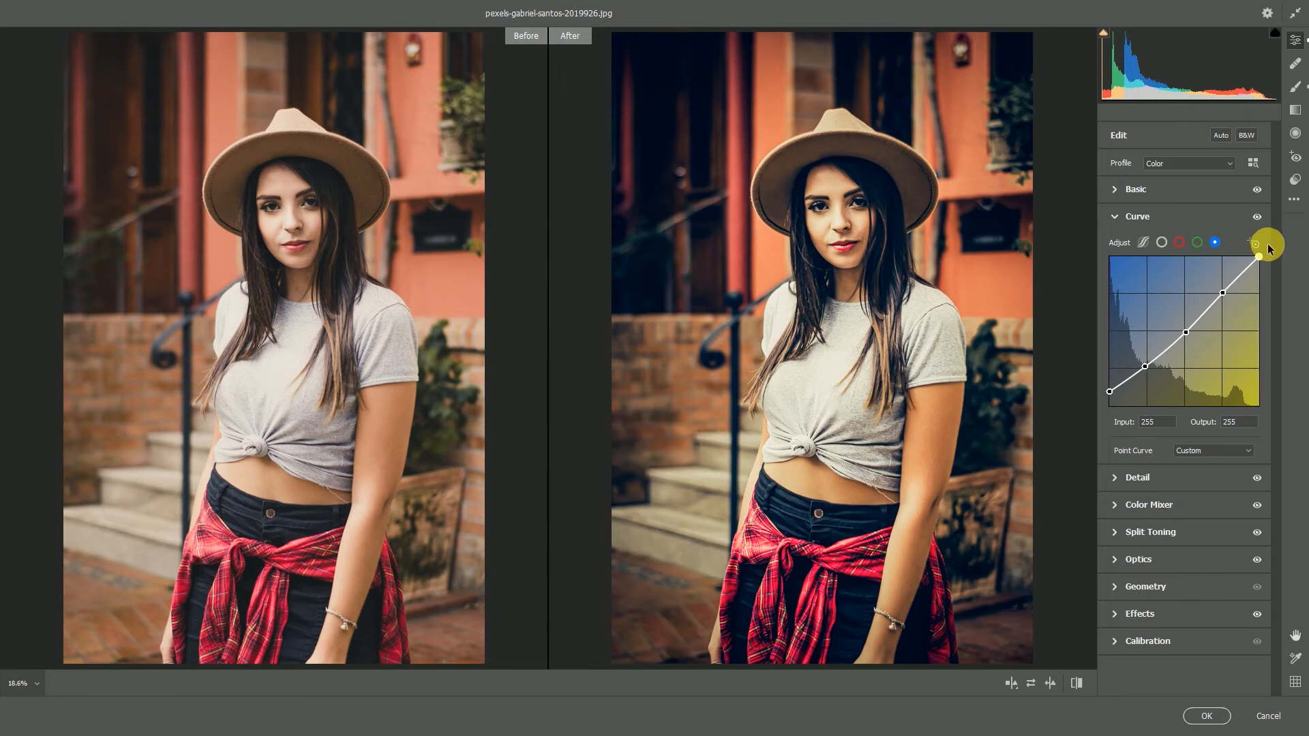
click(1113, 217)
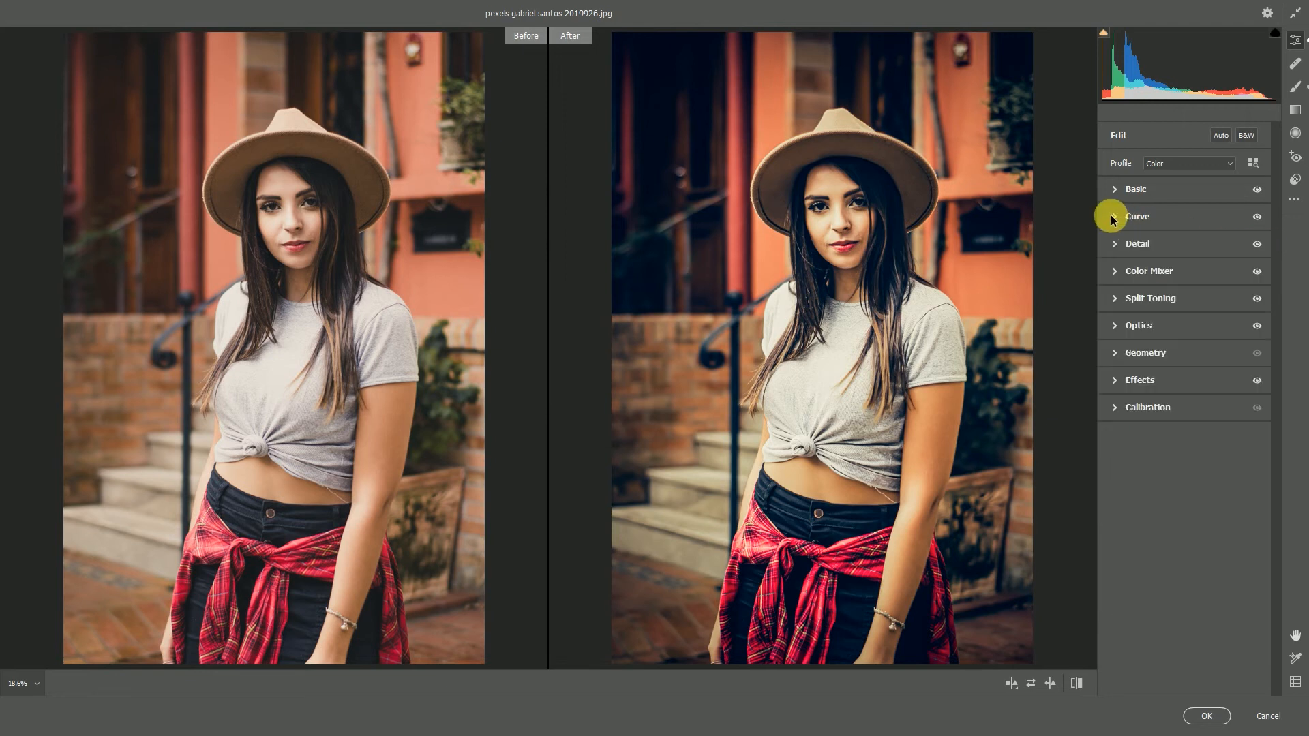
- Set the Split Toning shadows to Hue 236 and Saturation 18, and the highlights to Saturation 13
click(1114, 298)
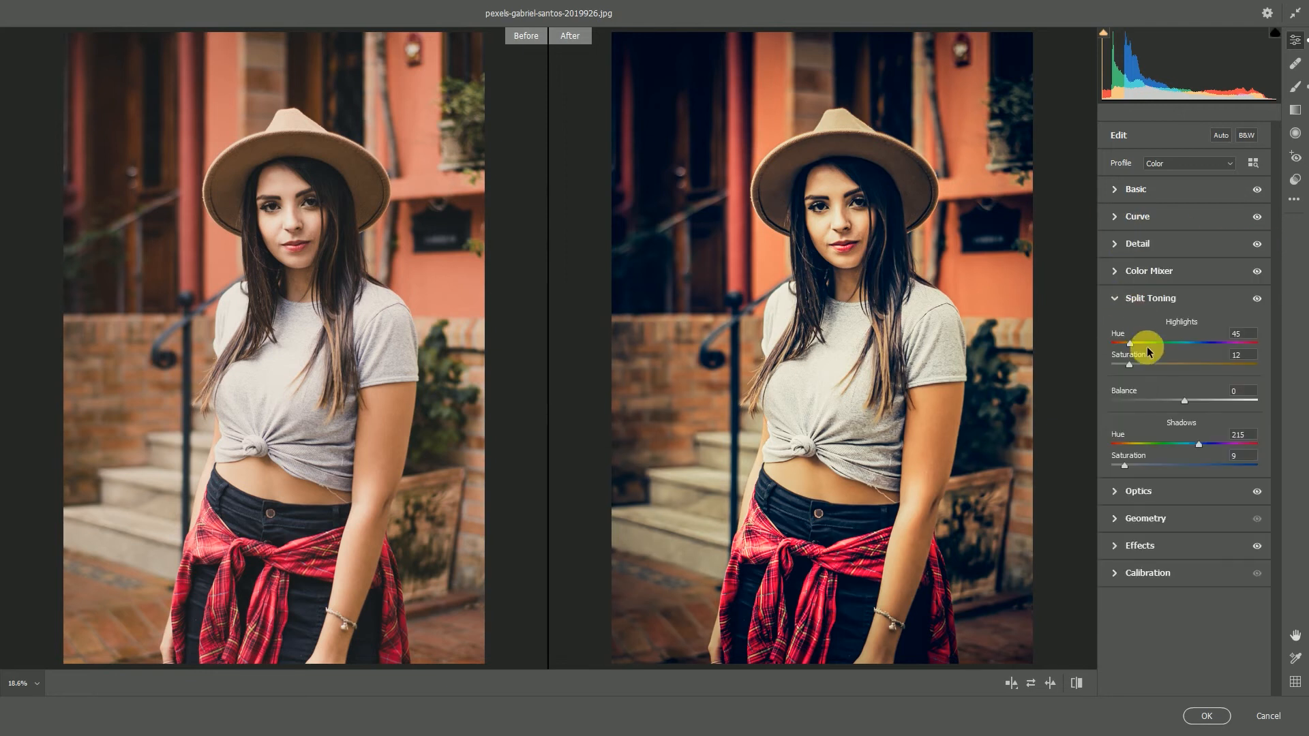
drag(1130, 444, 1206, 444)
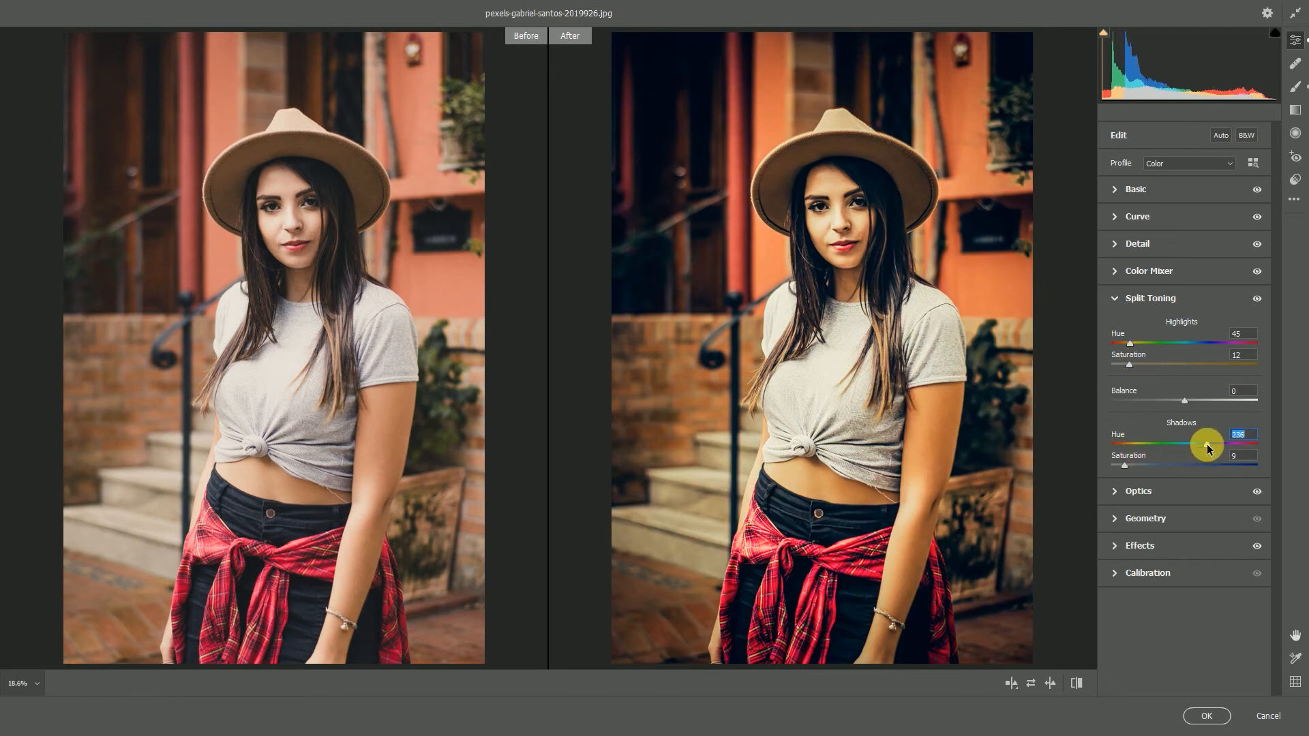
drag(1124, 465, 1148, 465)
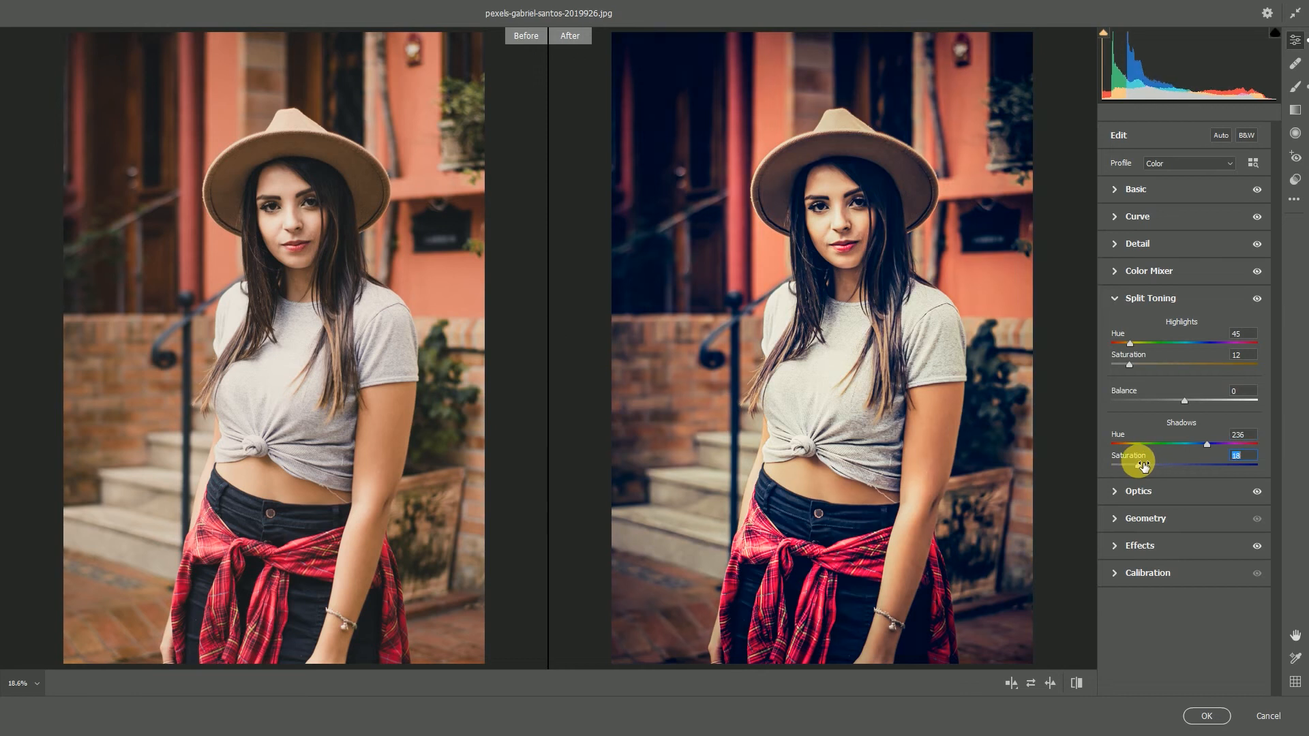
drag(1128, 365, 1152, 367)
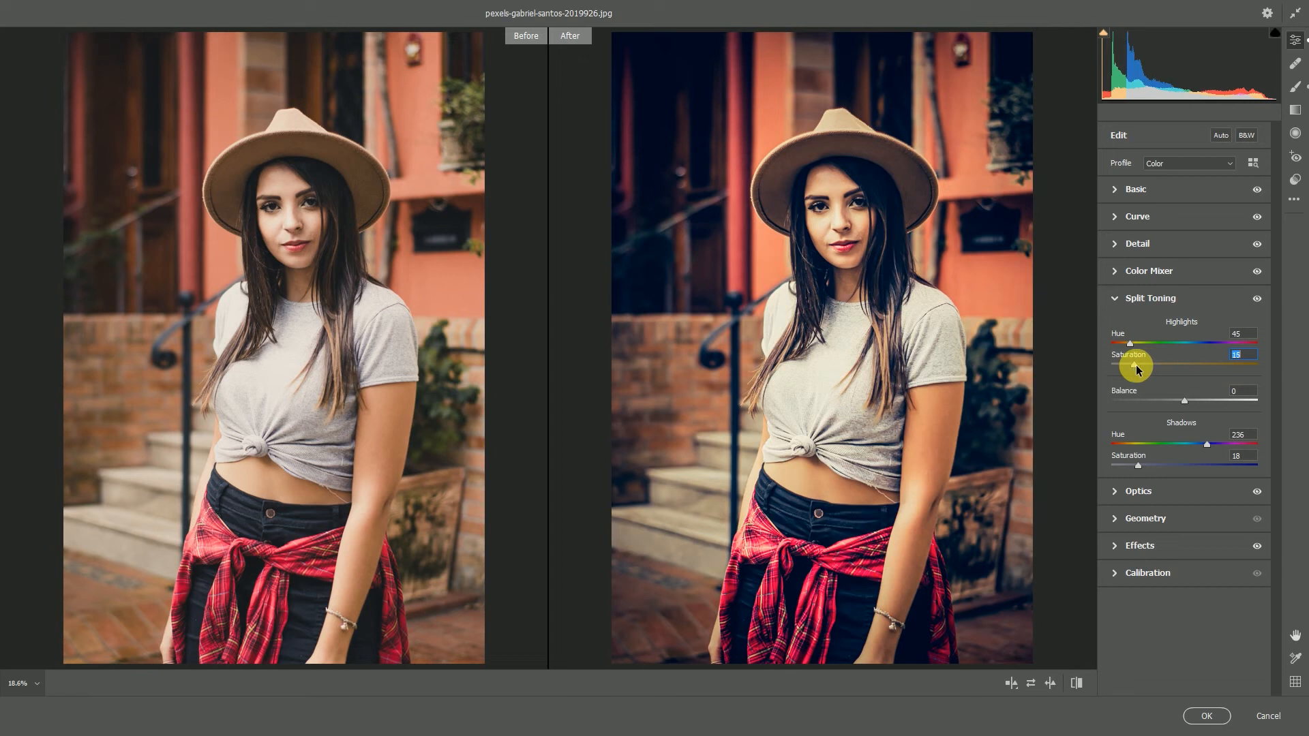
drag(1135, 369, 1133, 369)
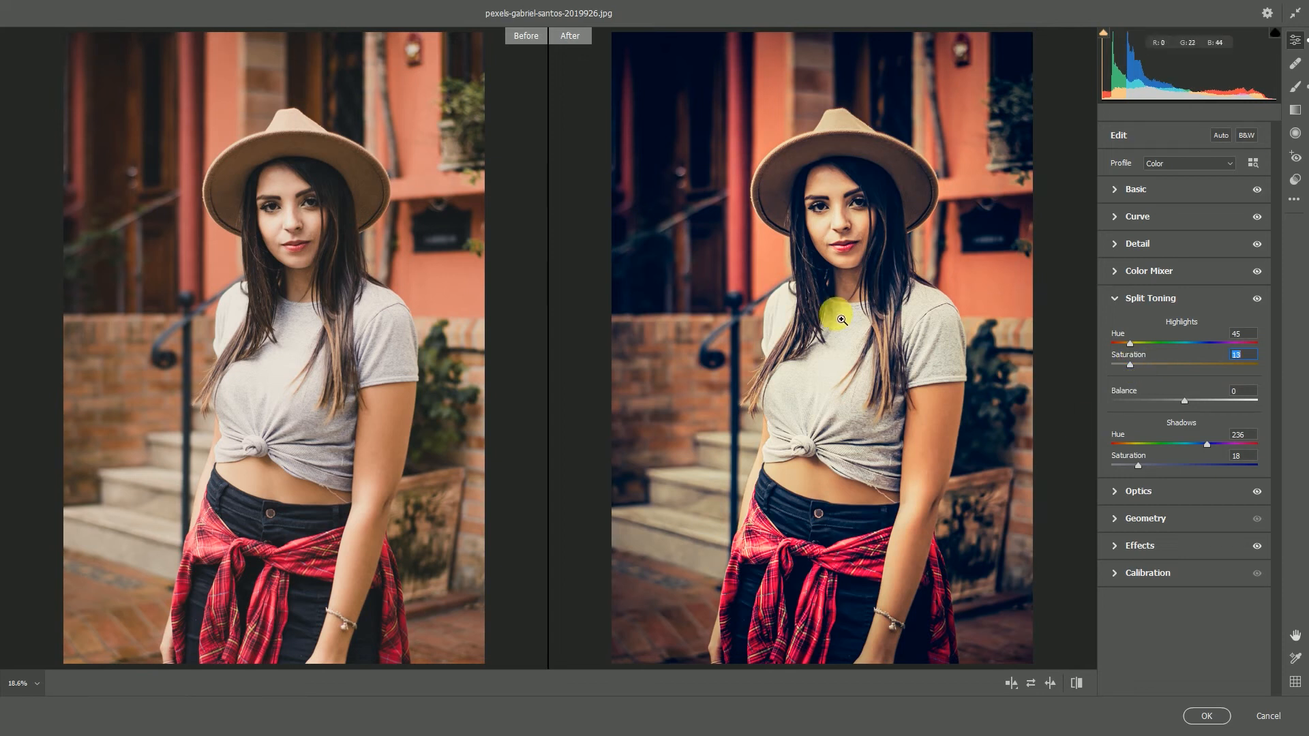
- Start a new preset from the current settings and name it "14 brown matte effect"
click(1295, 183)
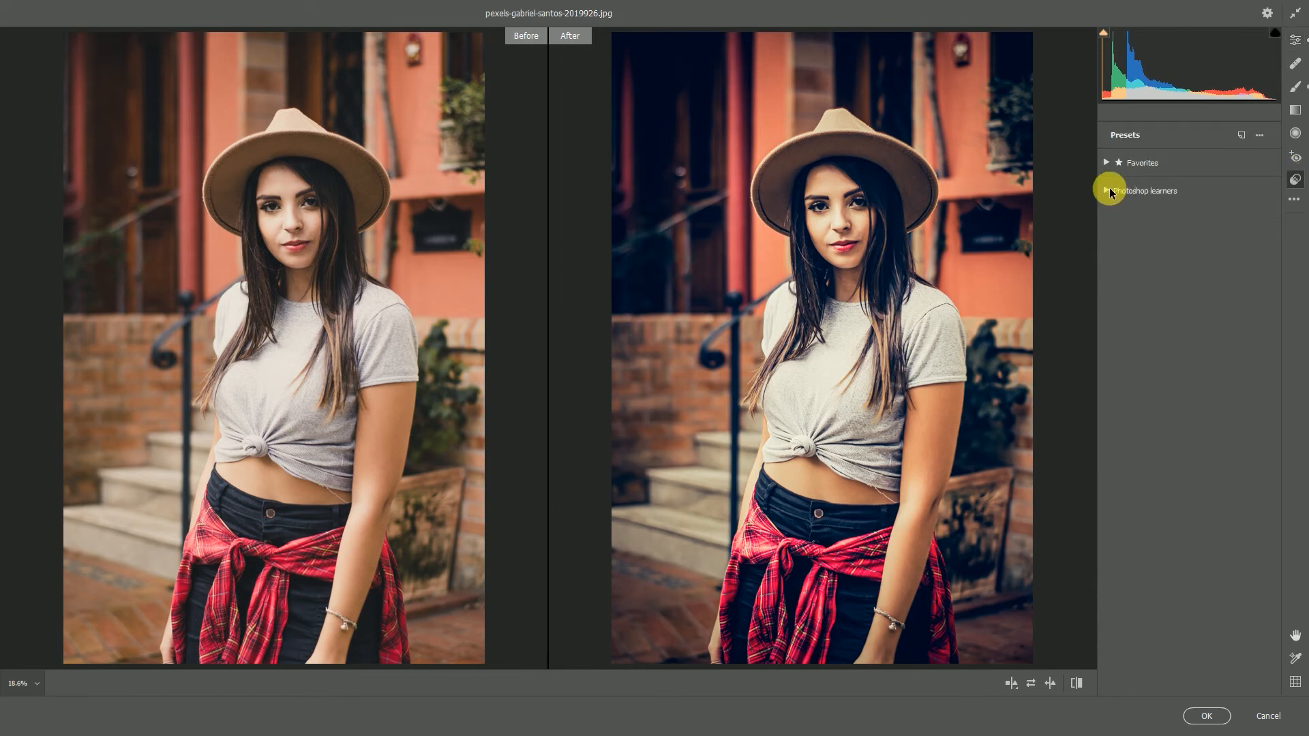
click(1107, 192)
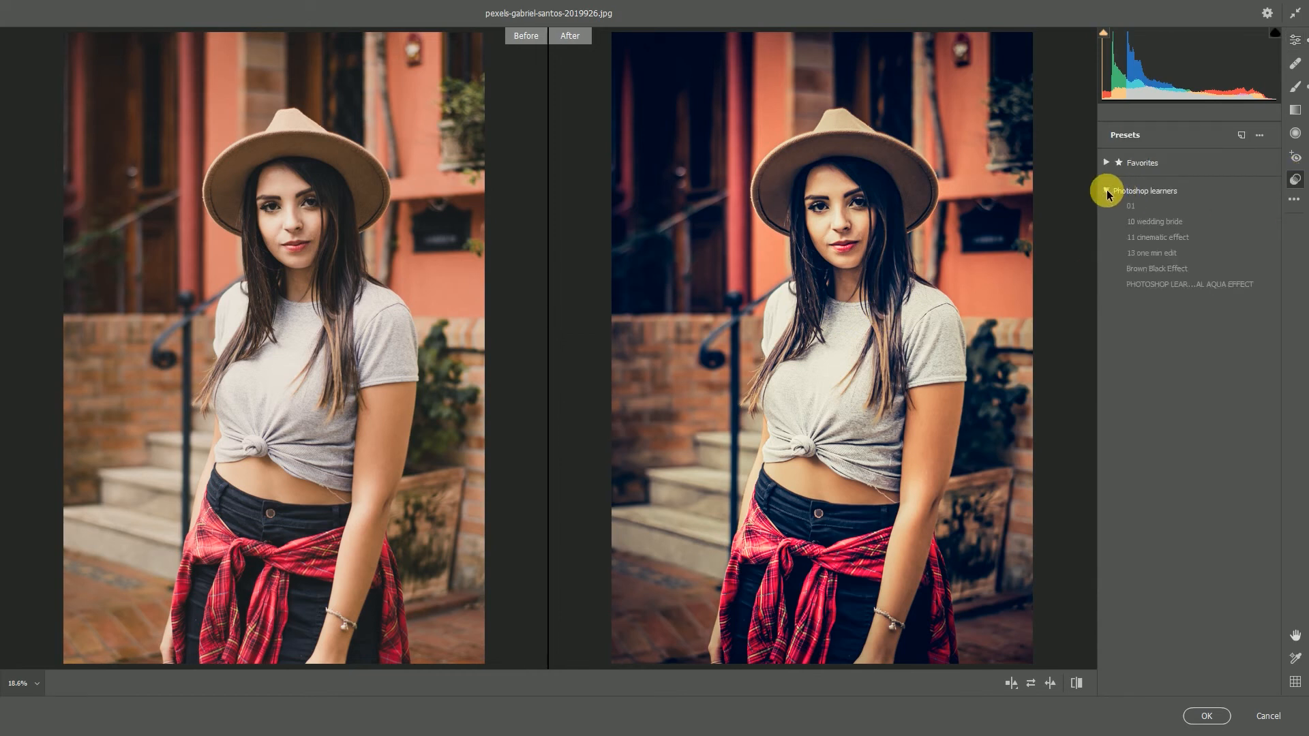
click(1242, 136)
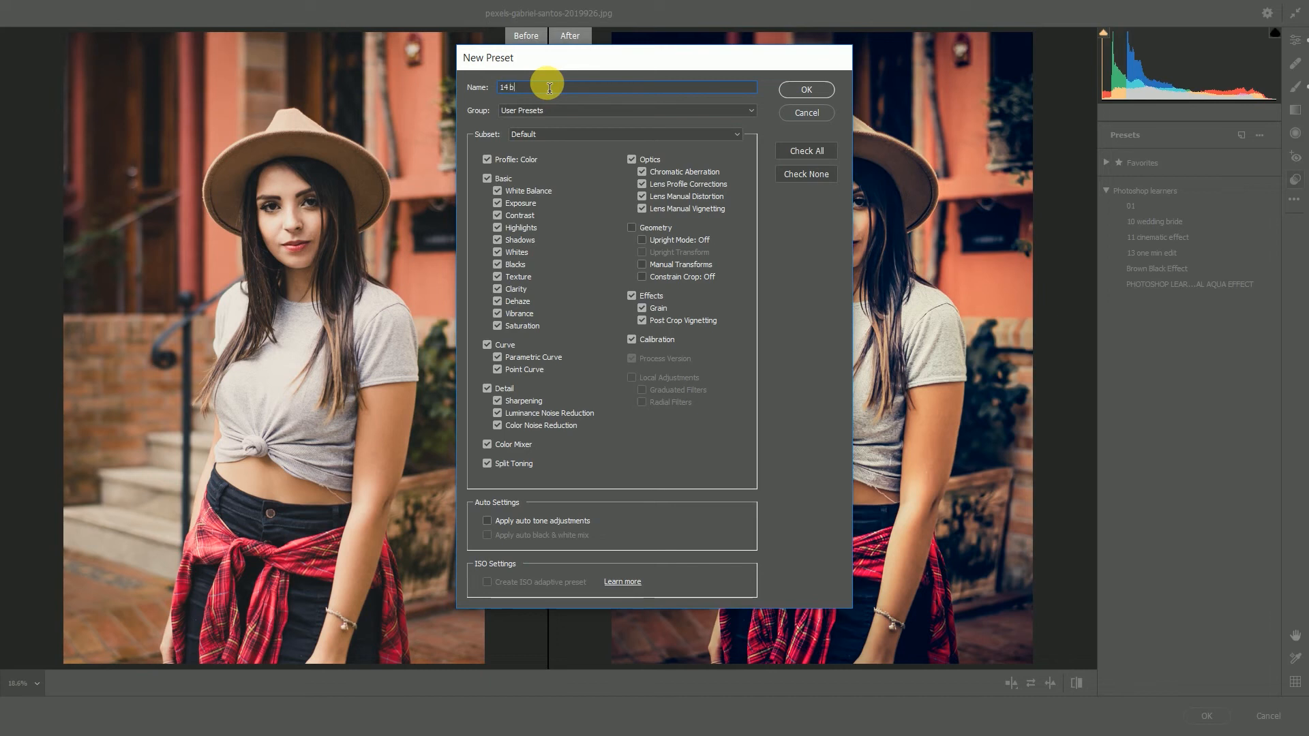
text(14 brown matte effect)
click(512, 91)
click(595, 94)
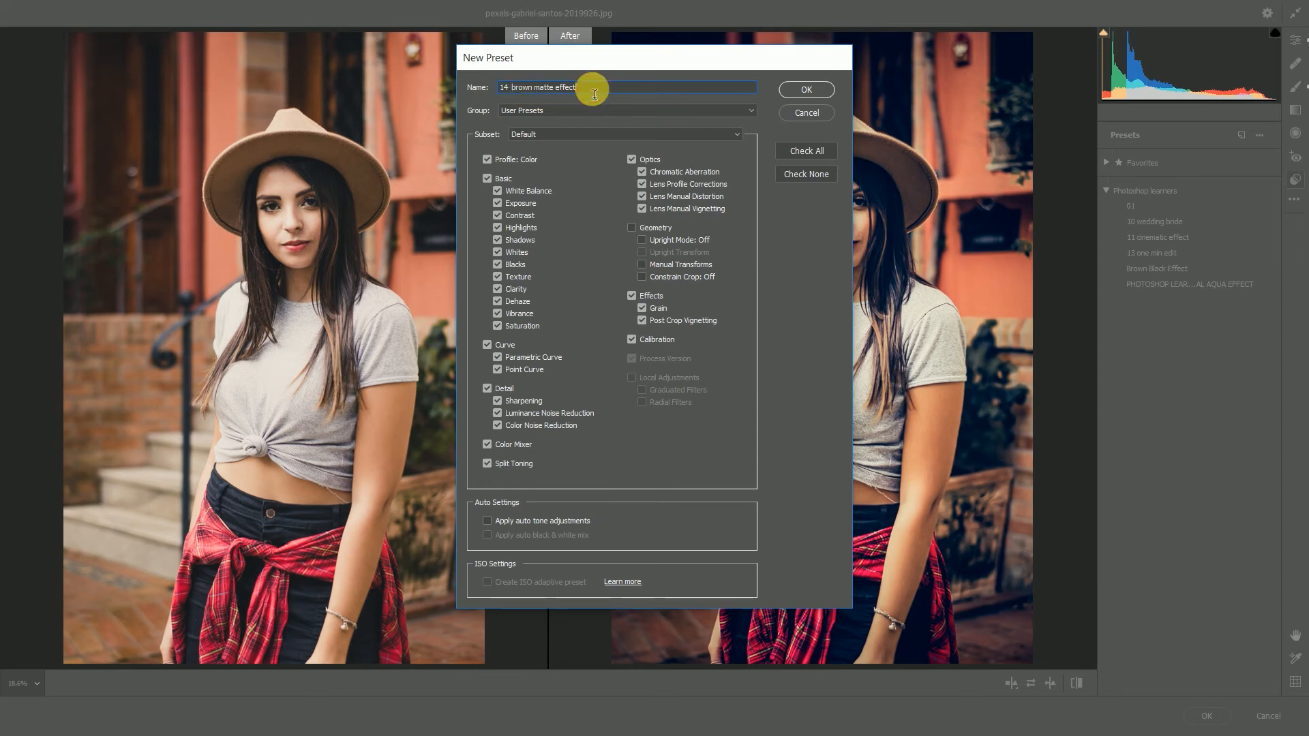
- Assign the new preset to the "Photoshop learners" group, save it, and check its entry in that group
click(554, 110)
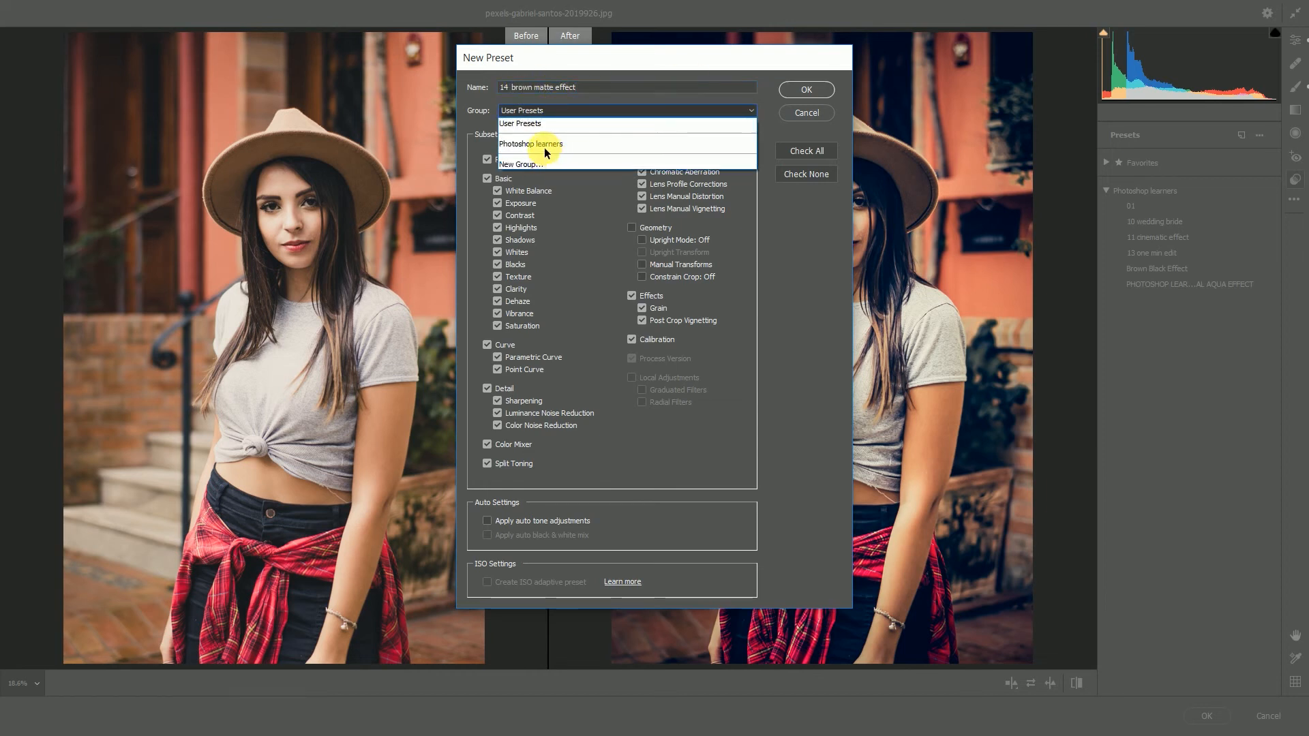
click(545, 151)
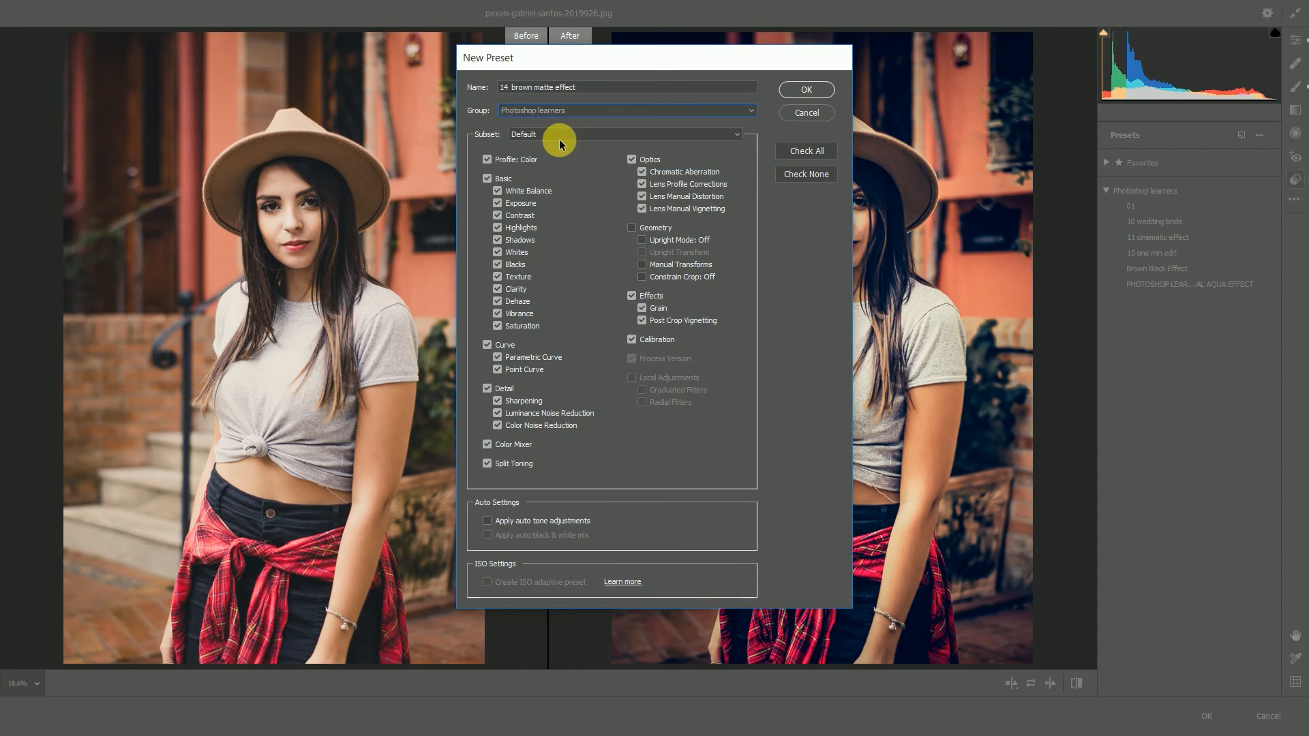
click(813, 98)
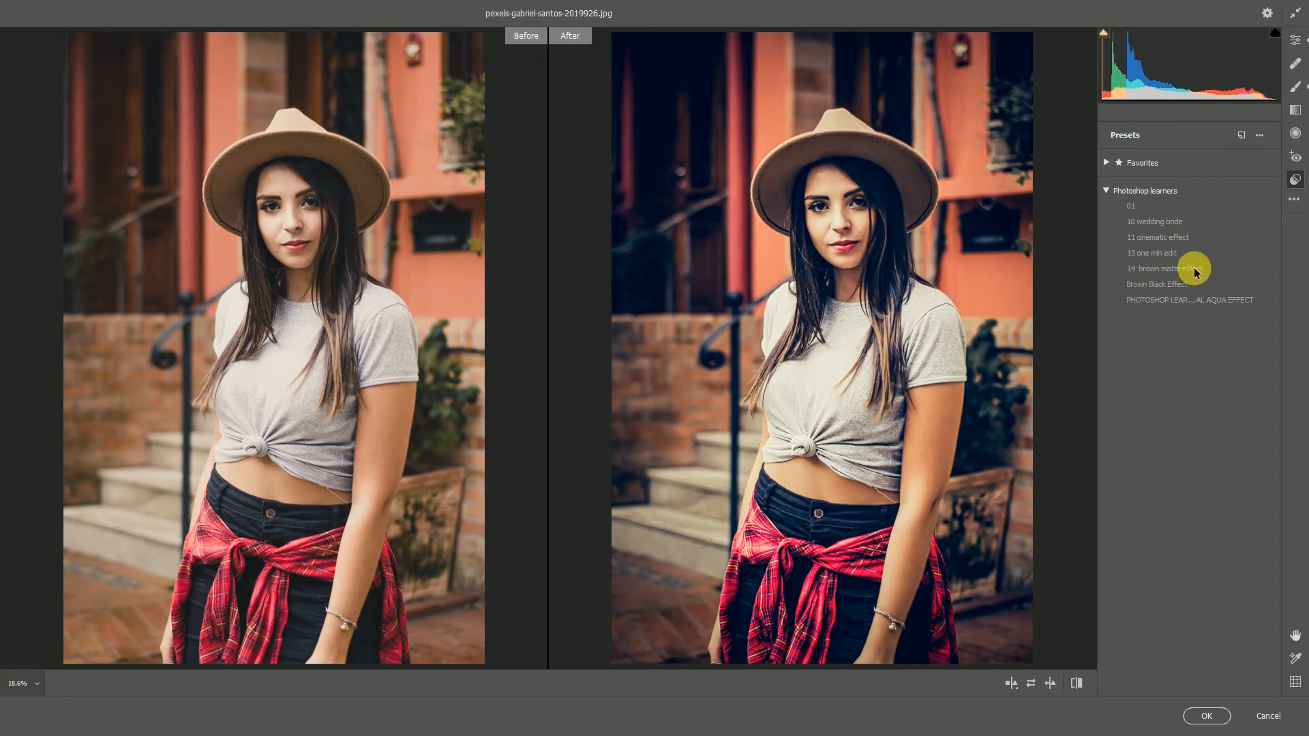
click(1194, 270)
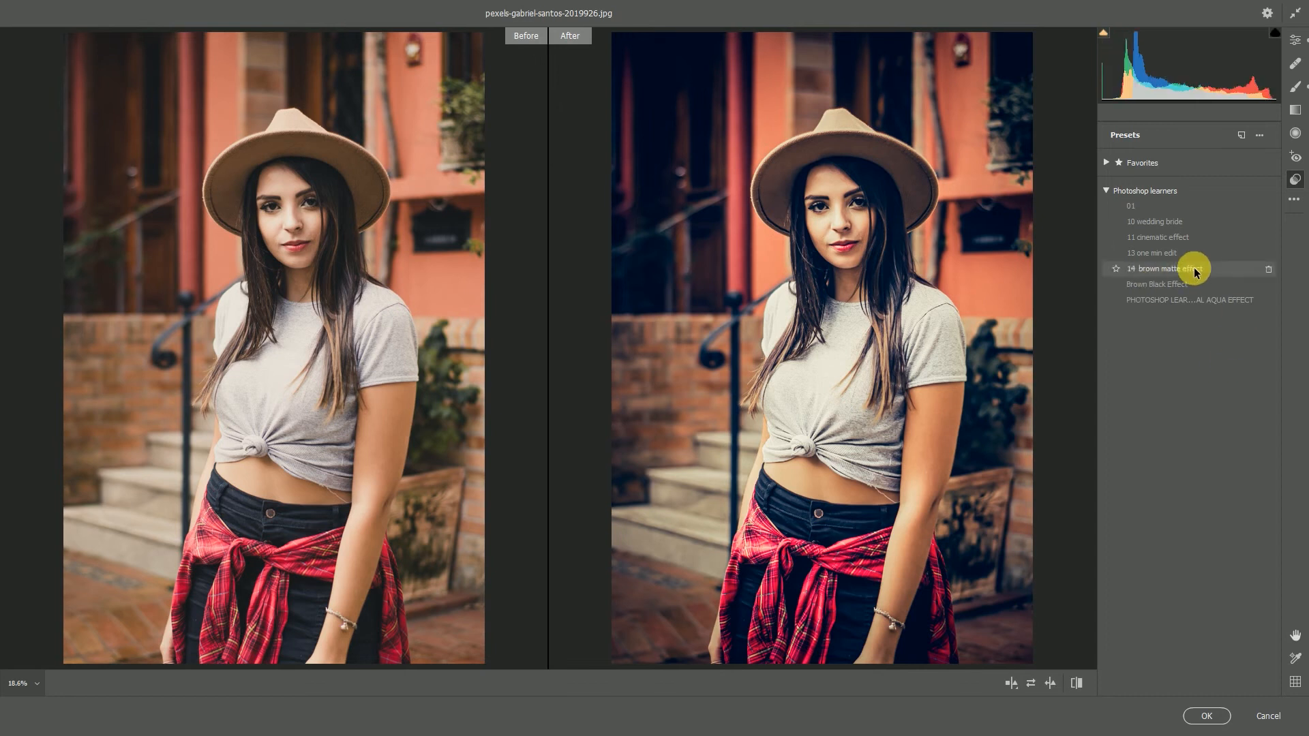
click(1105, 192)
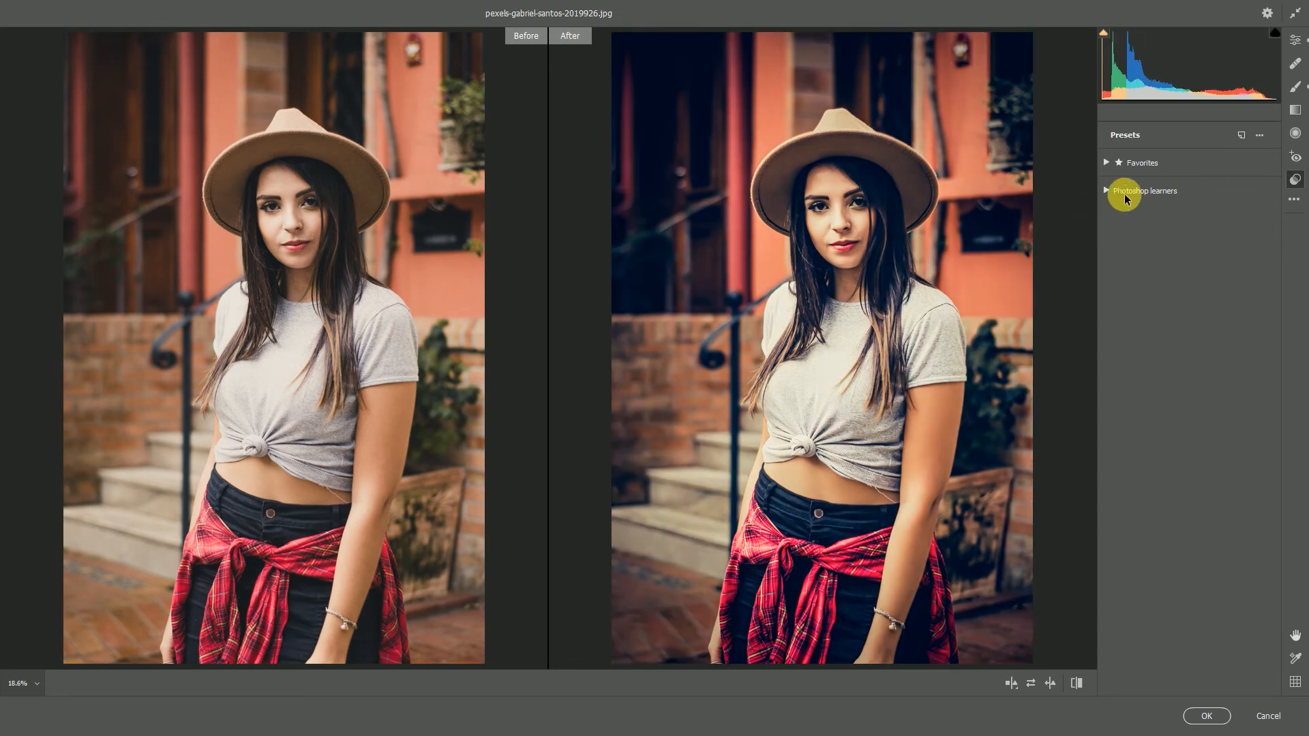
- Apply the Camera Raw edits to the Background copy layer and compare the photo with that layer hidden and shown
click(1206, 716)
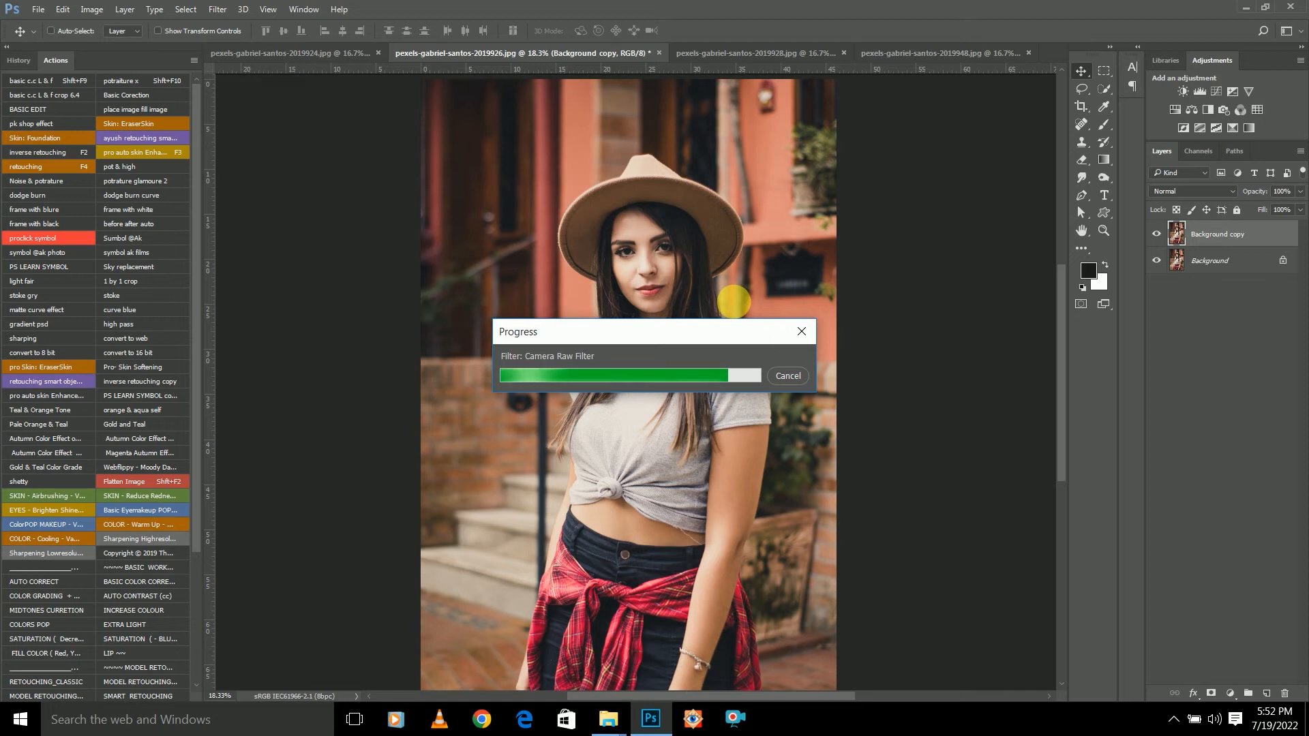
scroll(734, 301, down, 3)
scroll(734, 302, up, 2)
click(1157, 234)
click(1156, 233)
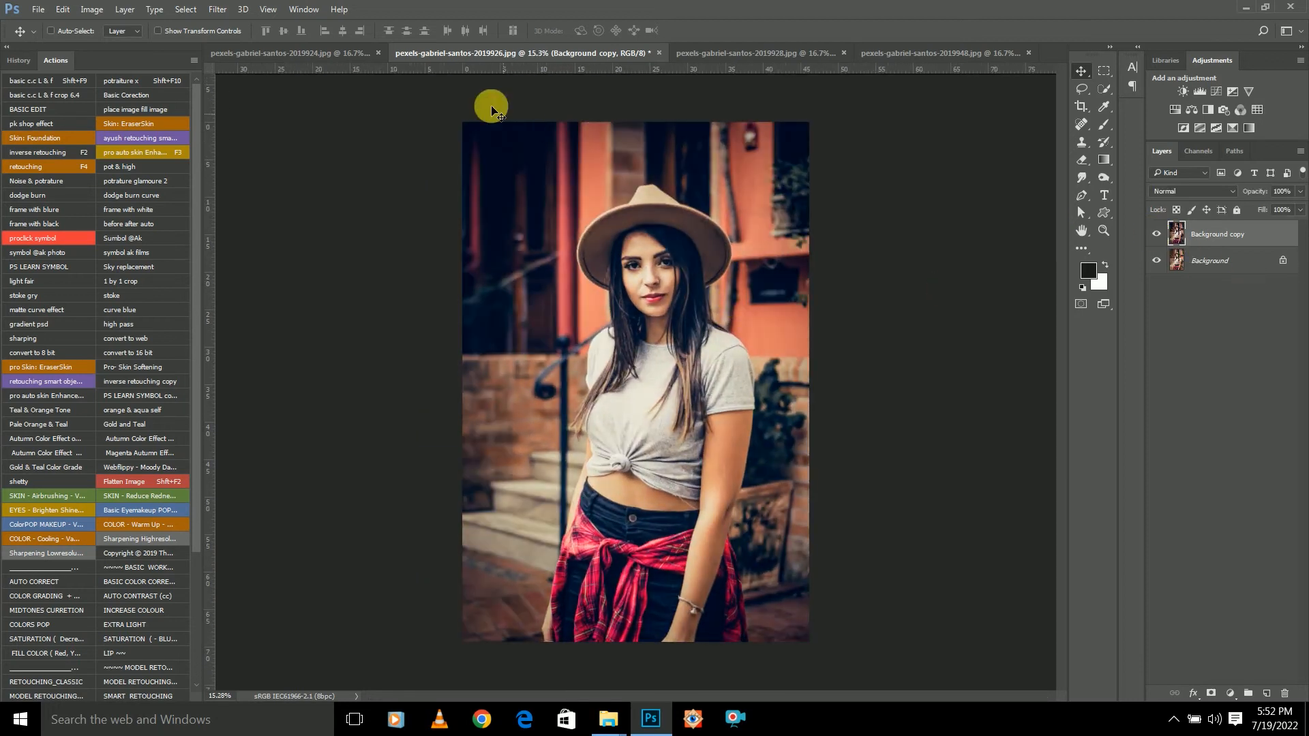
- Switch to the photo numbered 2019924, duplicate its Background layer, and open the copy in the Camera Raw filter
click(320, 52)
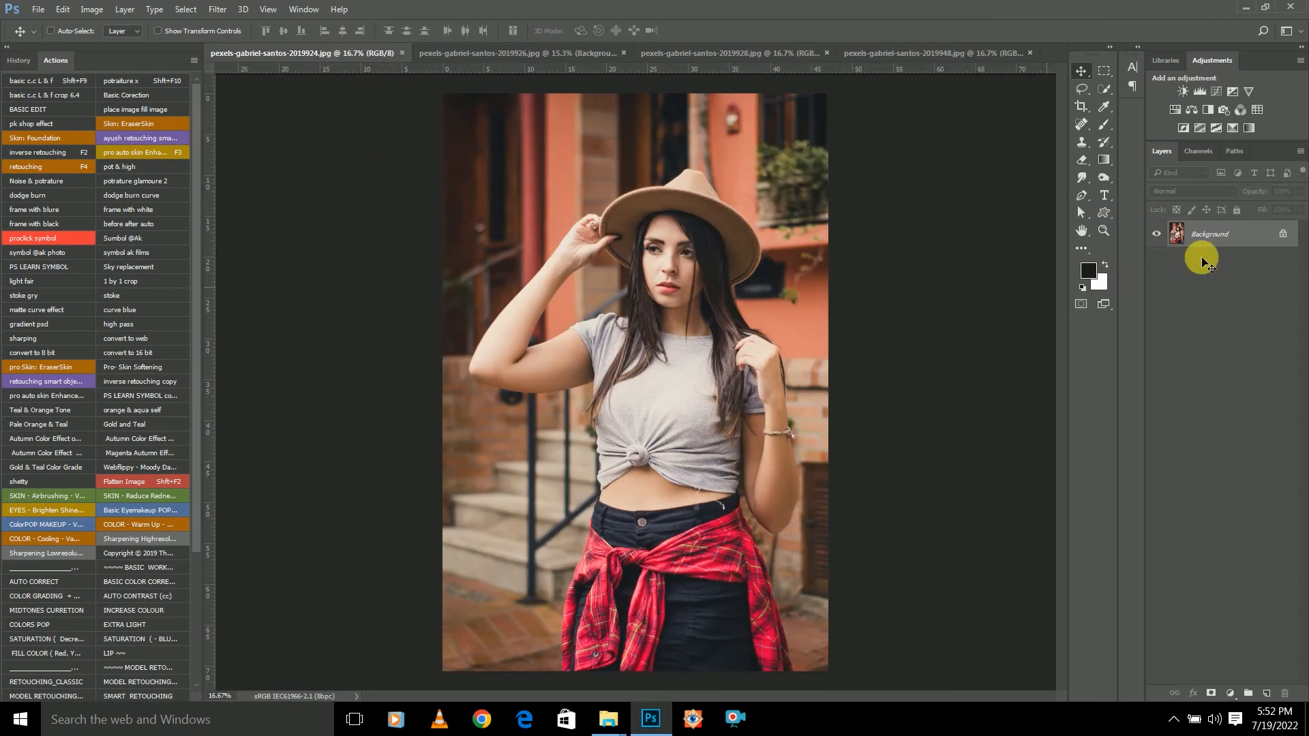
drag(1247, 234, 1266, 693)
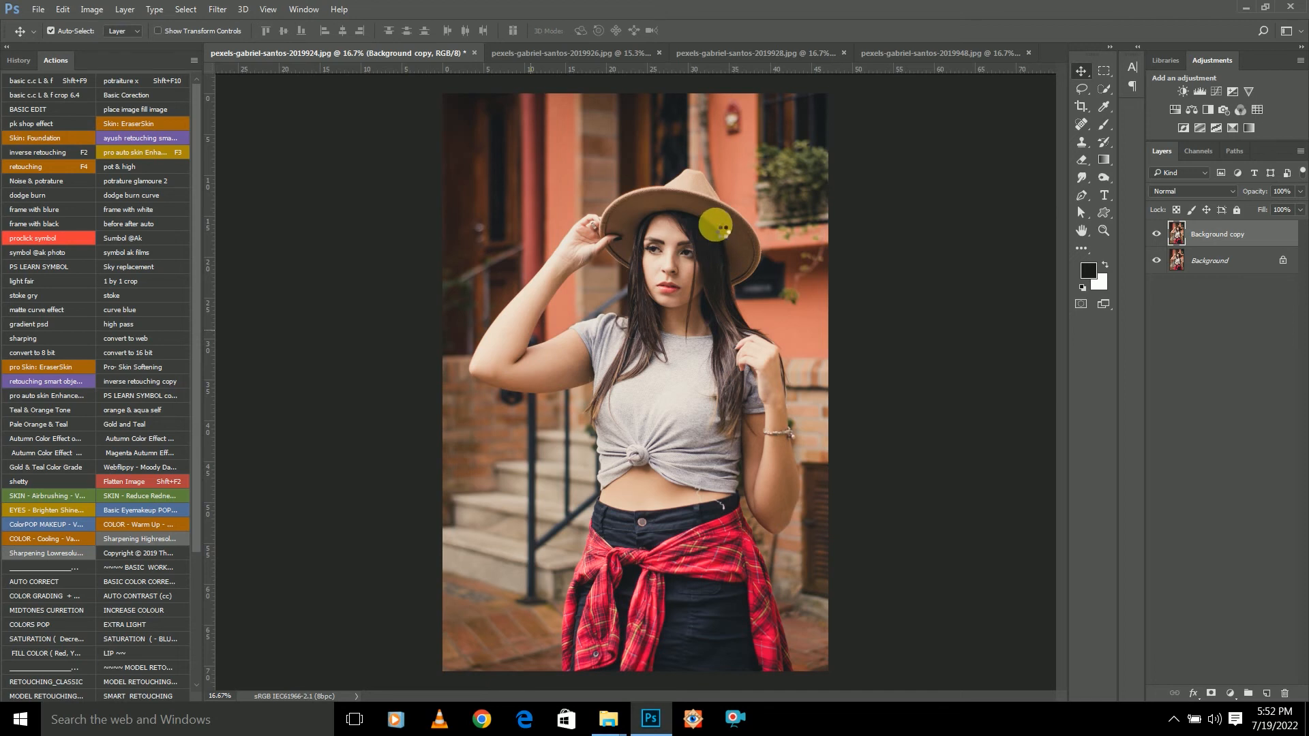
key(ctrl+shift+a)
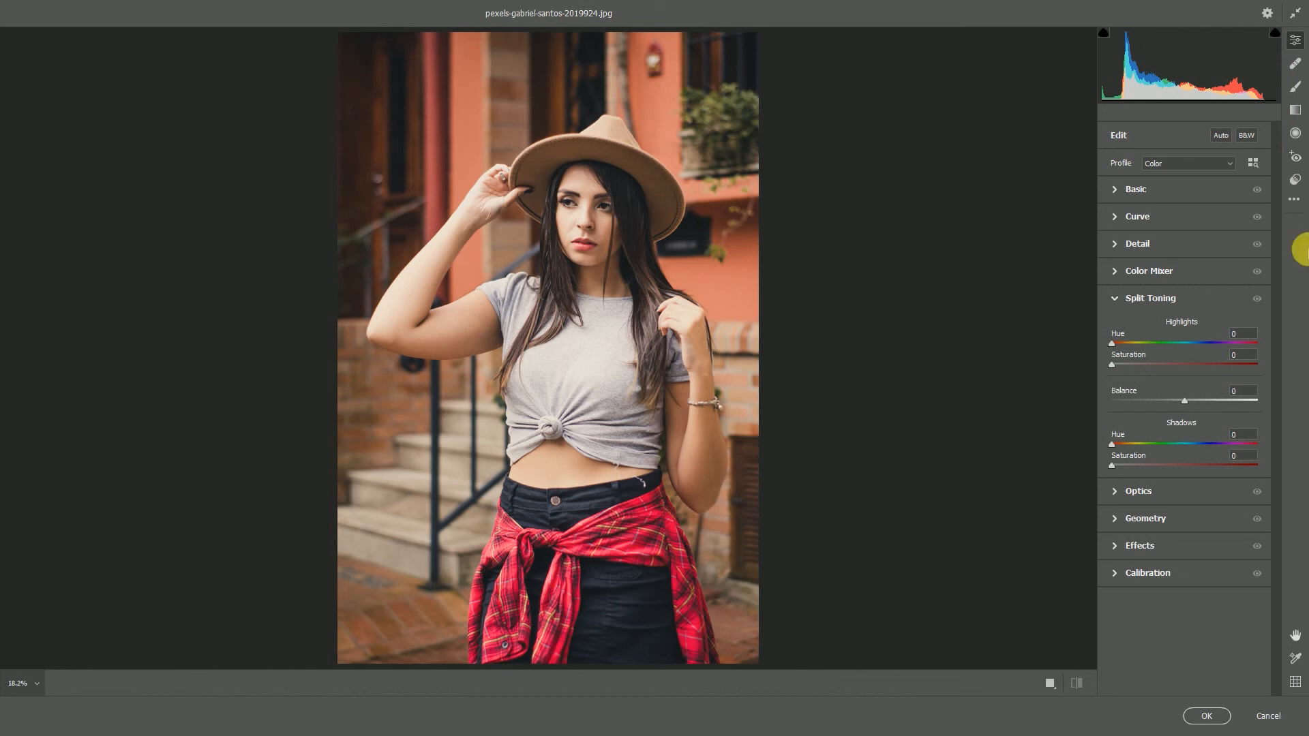
- Apply the "14 brown matte effect" preset from the "Photoshop learners" group to the second portrait
click(1294, 180)
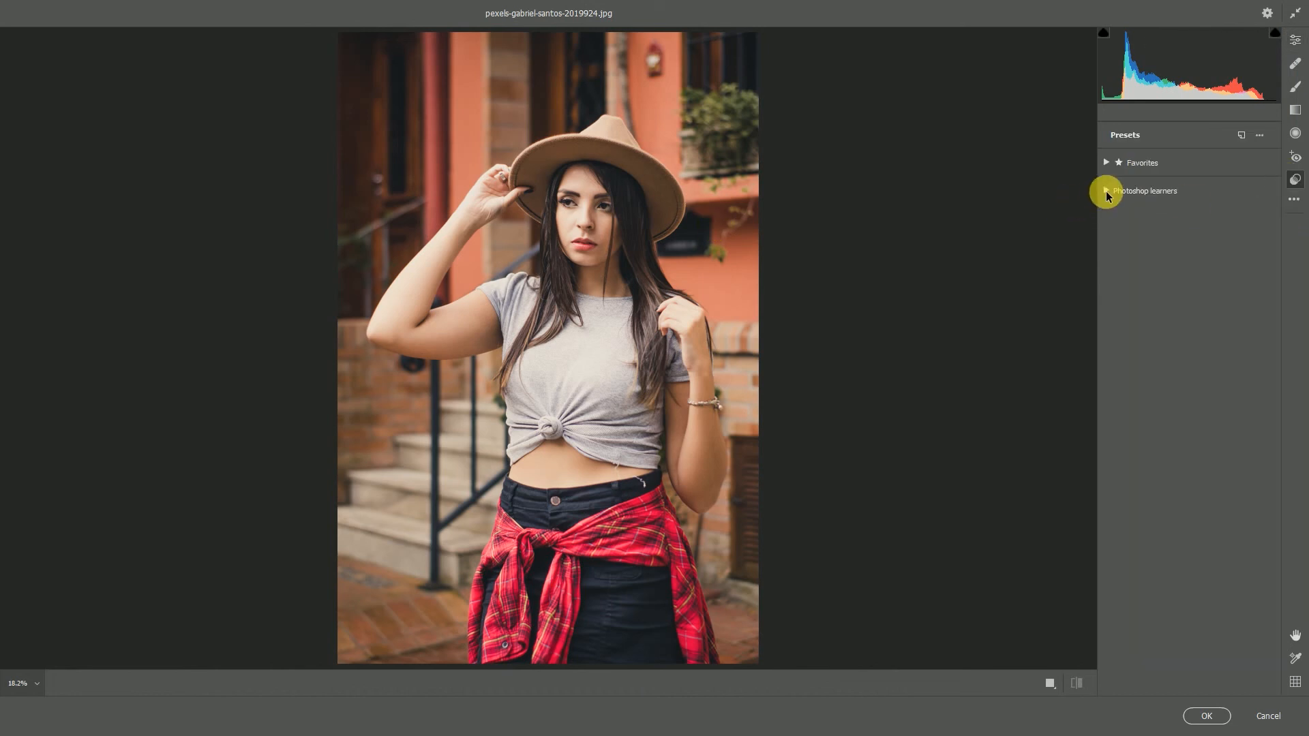
click(1105, 191)
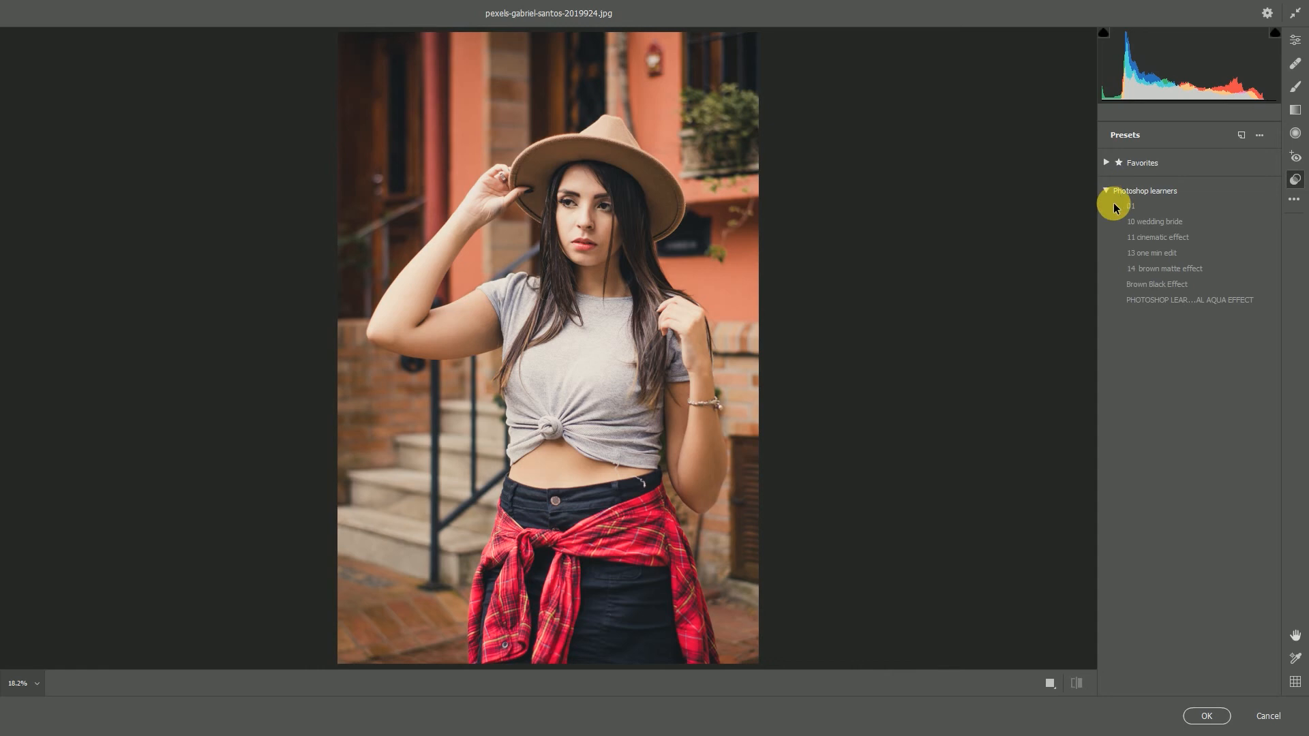
click(1164, 269)
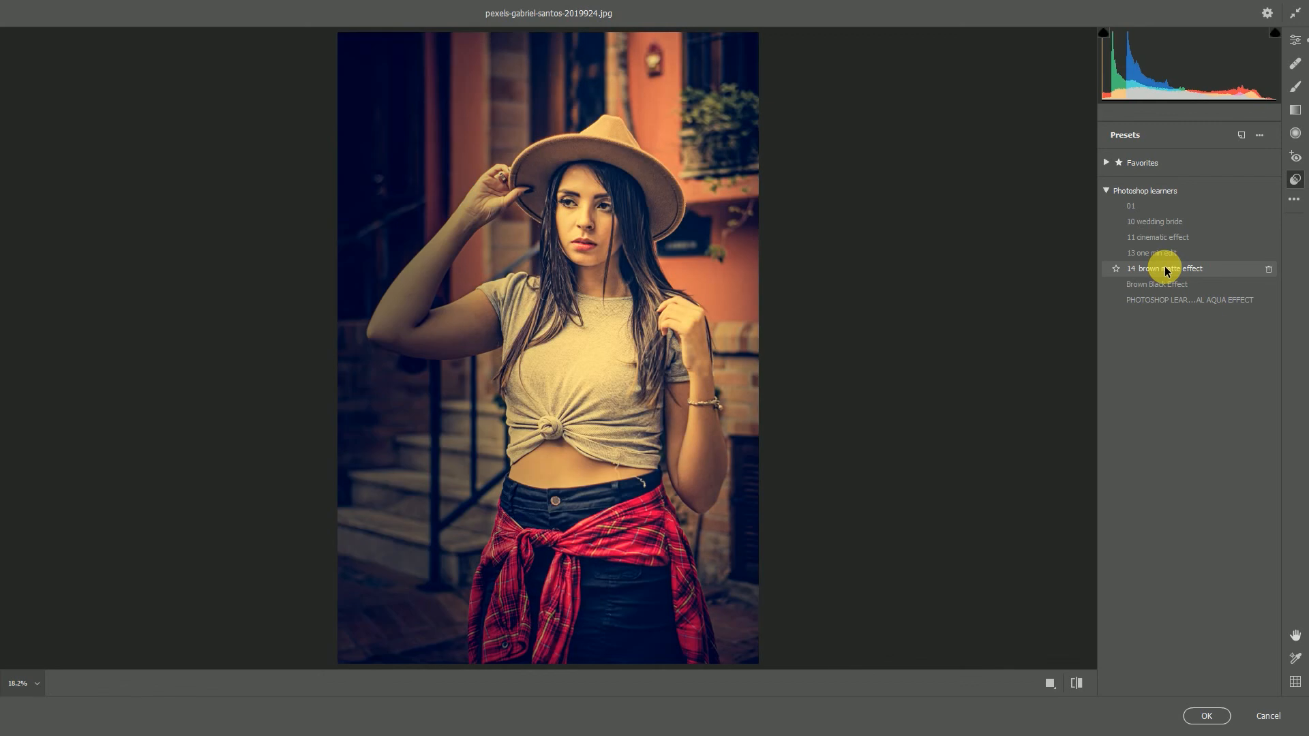
- Apply the "14 brown matte effect" preset and draw a large radial filter with exposure -0.40 around the woman's upper body
click(1164, 269)
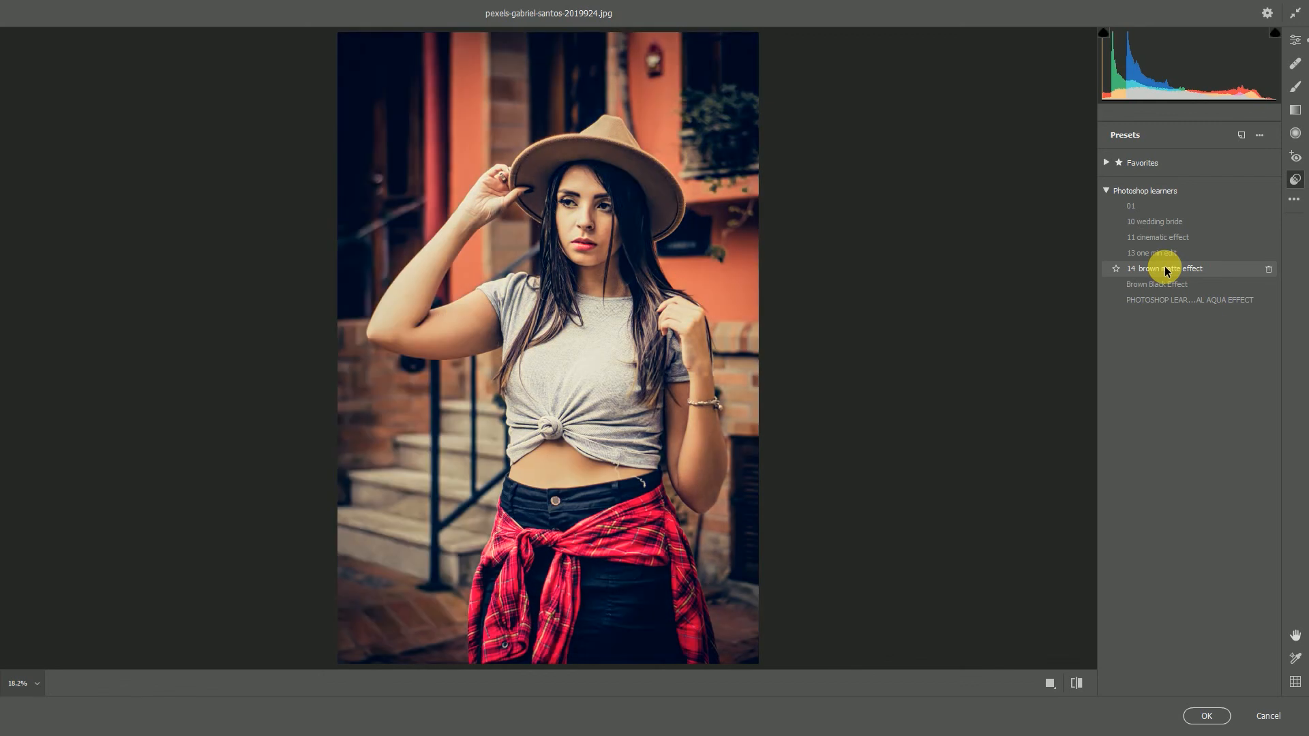
click(1166, 269)
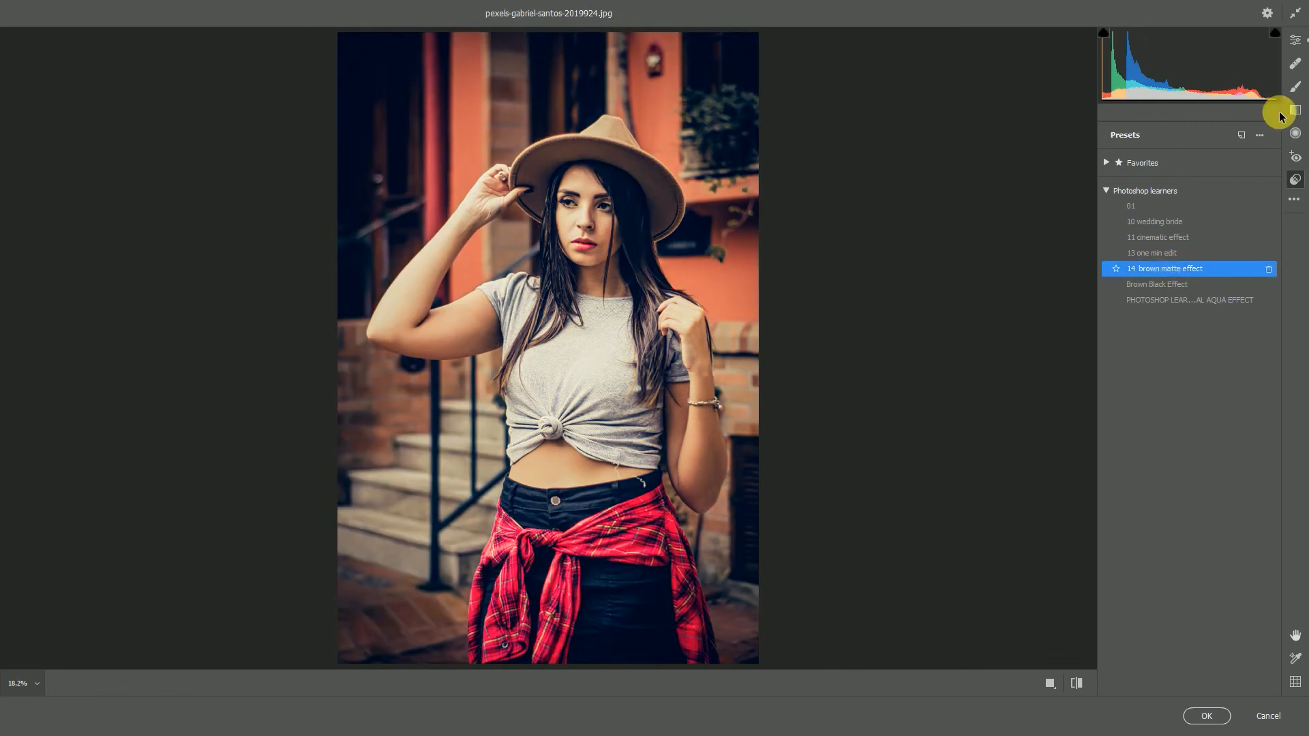
click(1294, 133)
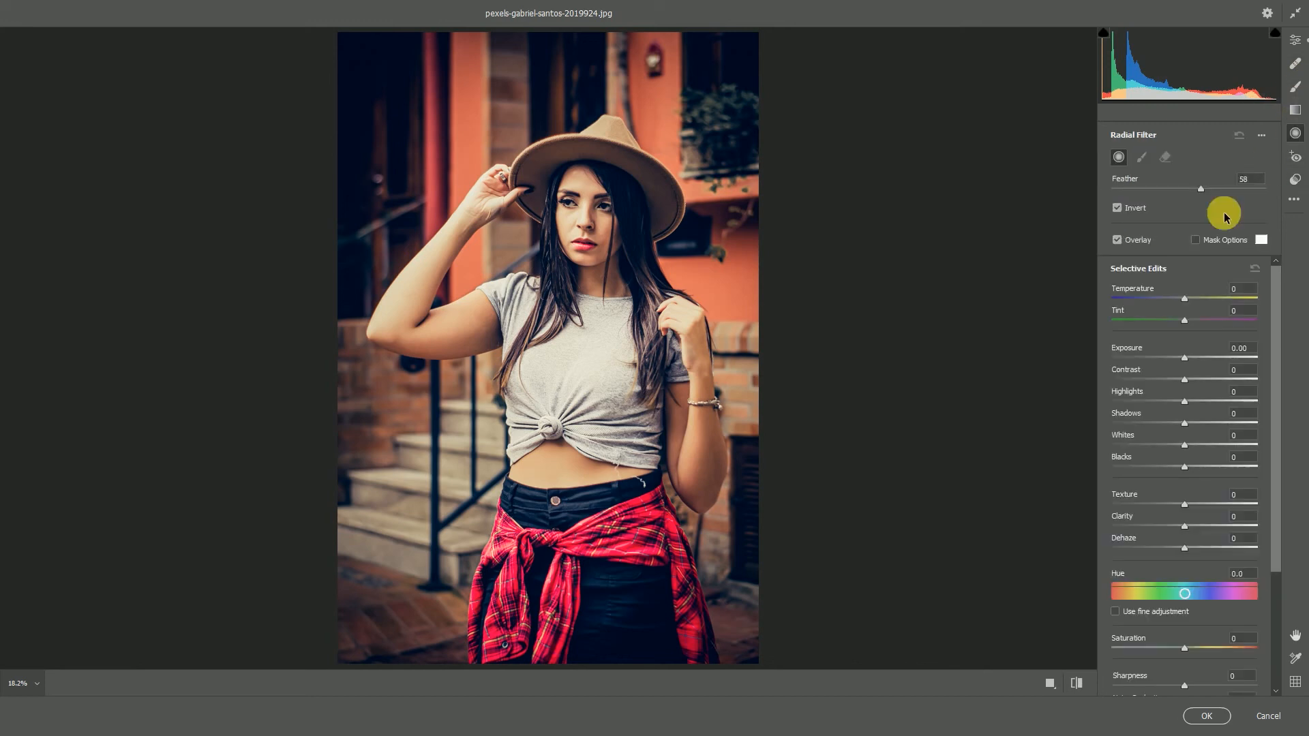
drag(1179, 355, 1170, 356)
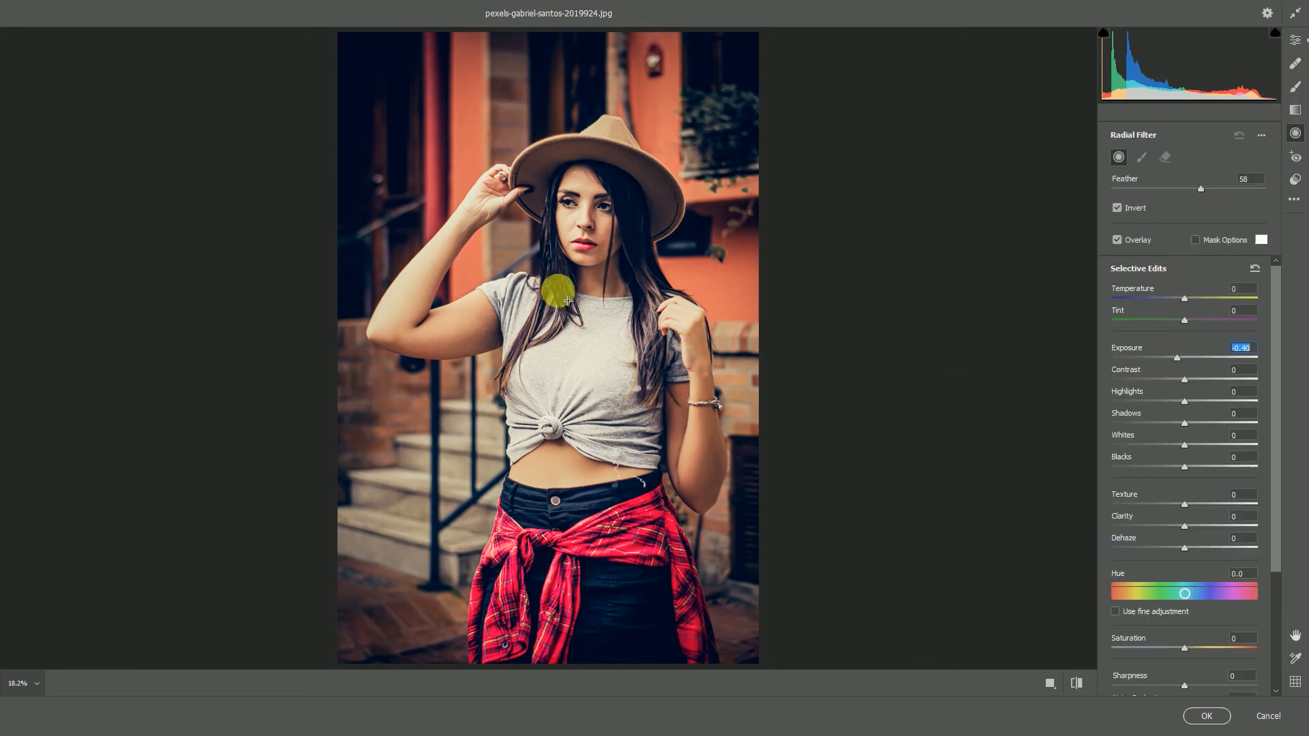
drag(591, 288, 747, 447)
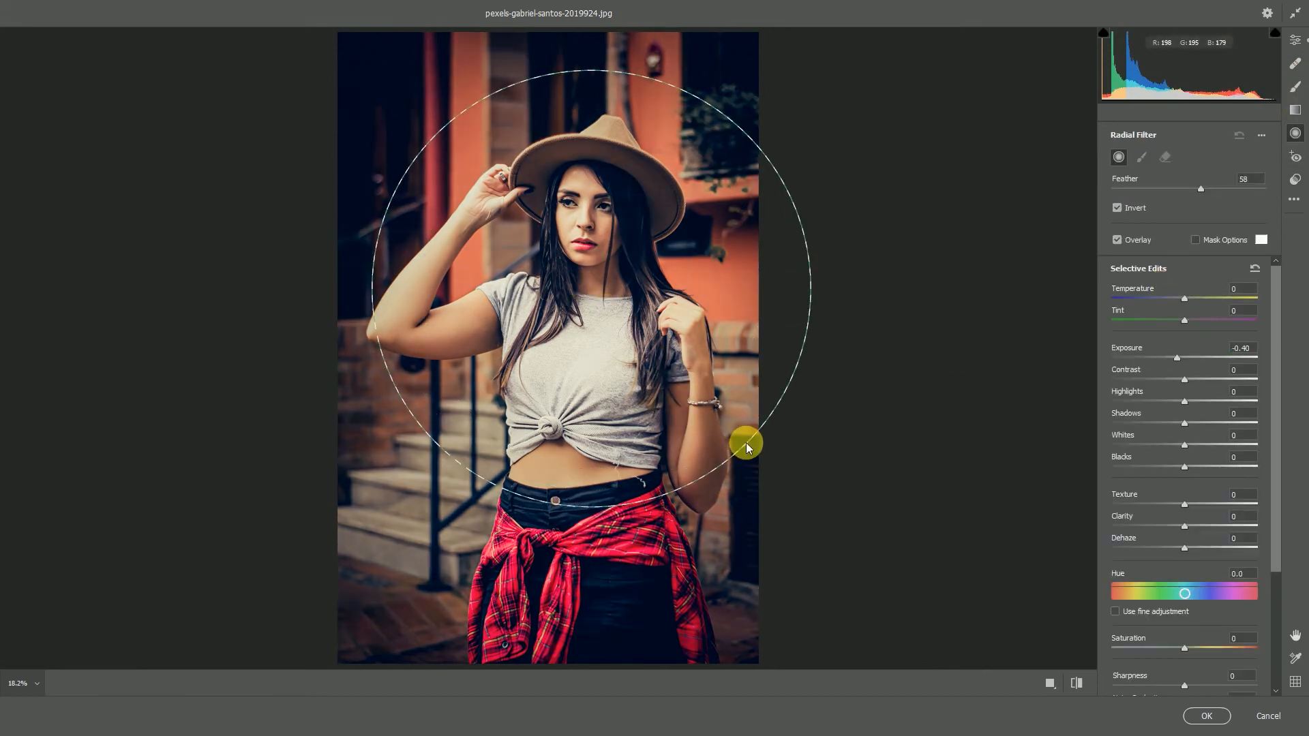
click(1294, 42)
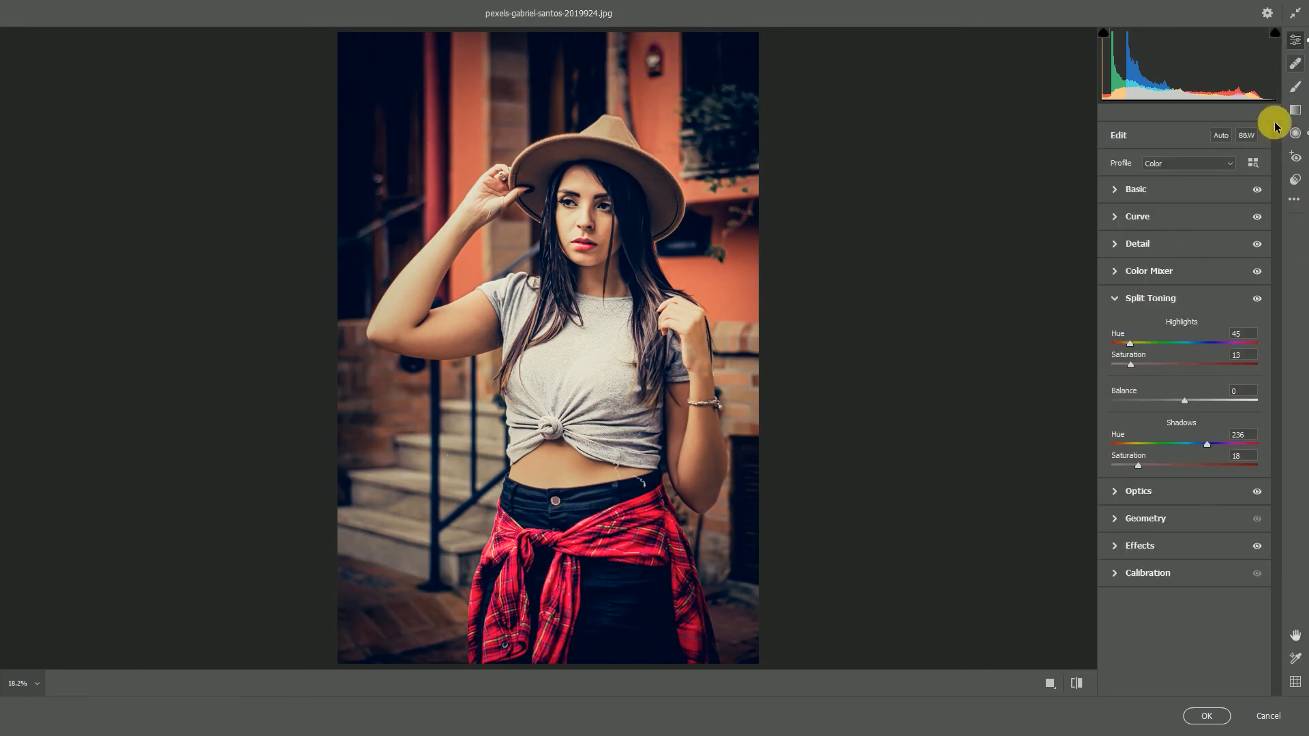
- Apply the Camera Raw edits to the 2019924 photo and compare it with the Background copy layer hidden and shown
click(1206, 715)
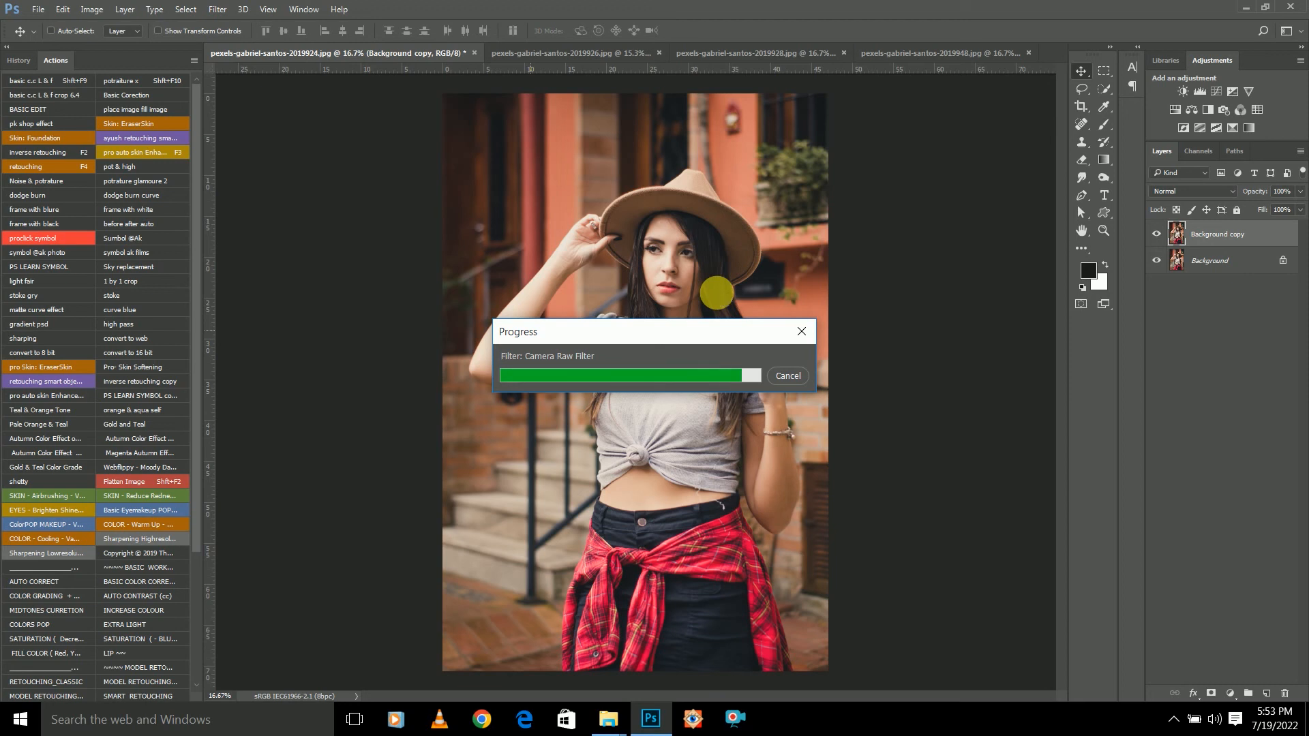
click(1157, 234)
click(1156, 233)
- Switch to the photo numbered 2019928 and reapply the last Camera Raw filter directly to its Background layer
click(713, 53)
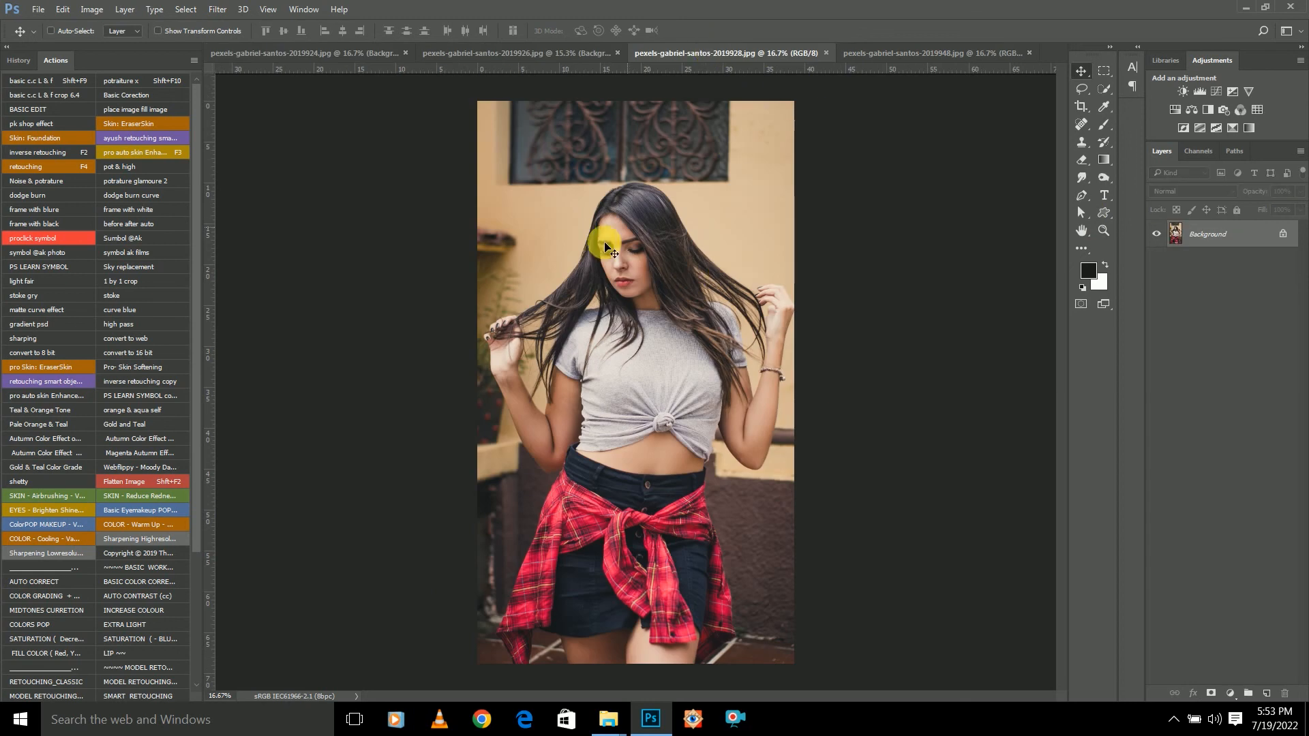
click(218, 9)
click(258, 26)
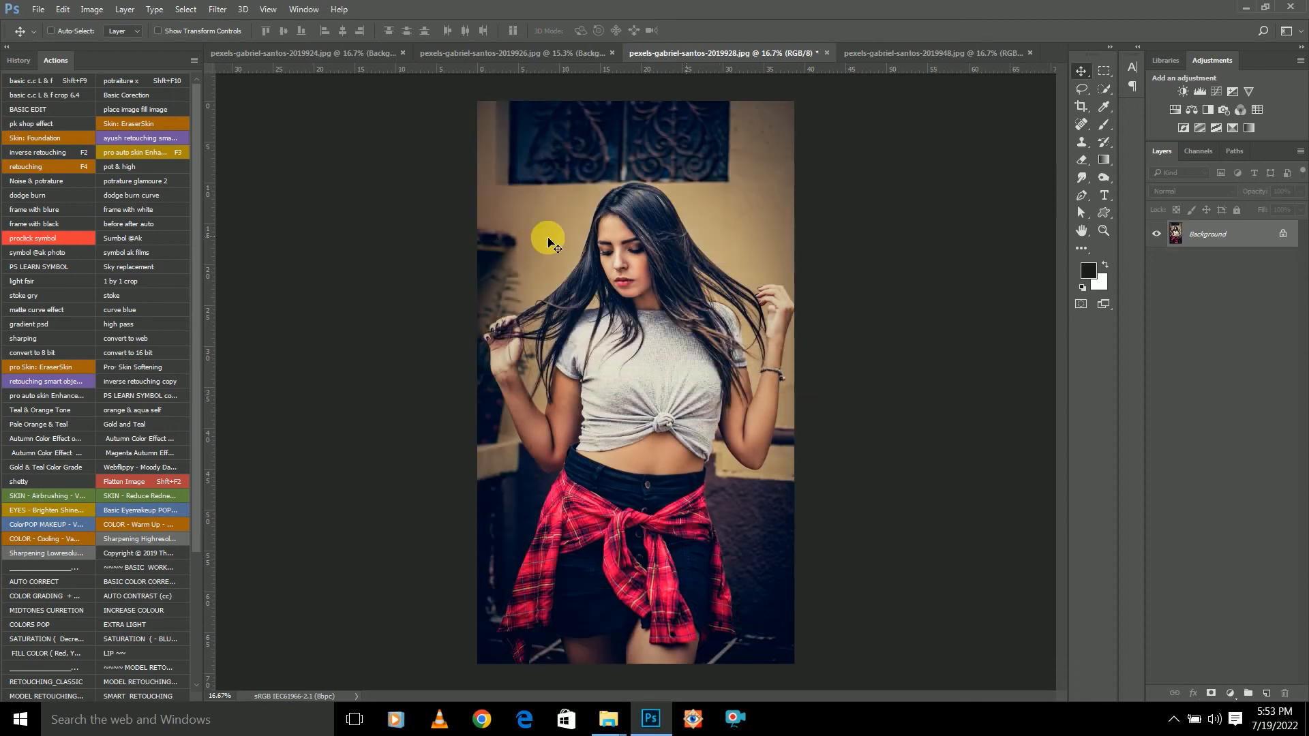
- Switch to the photo numbered 2019948, duplicate its Background layer, and reapply the last Camera Raw filter to the copy
click(907, 52)
drag(1220, 235, 1266, 694)
click(218, 9)
click(259, 26)
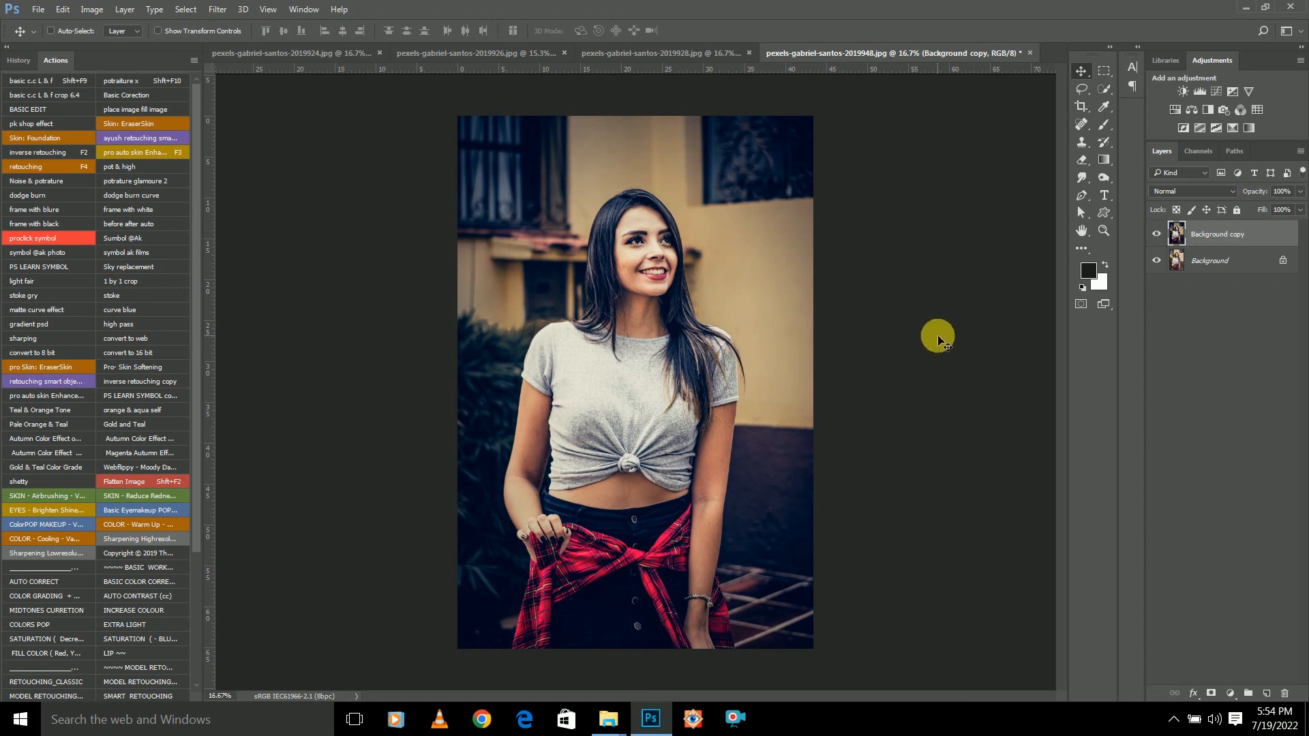
- Switch to the photo numbered 2019926 and duplicate its graded Background copy layer
click(469, 52)
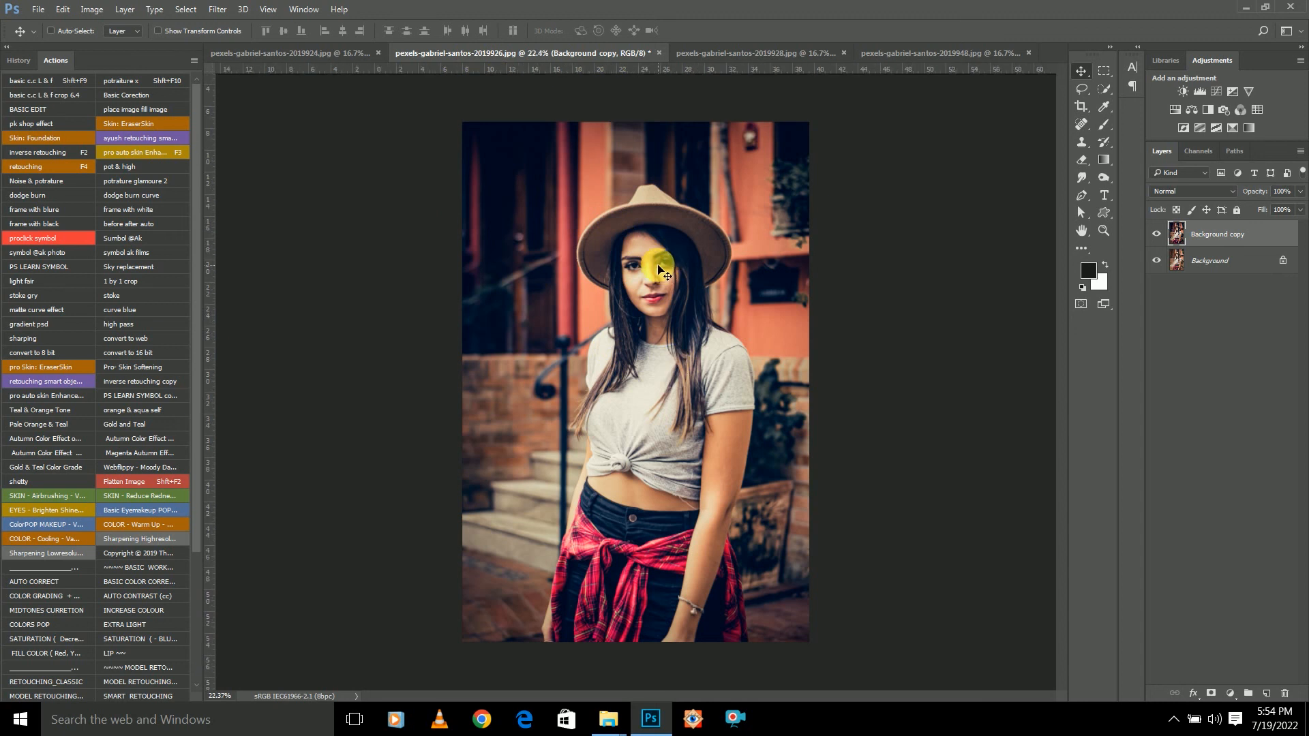
scroll(666, 228, up, 5)
scroll(661, 265, up, 2)
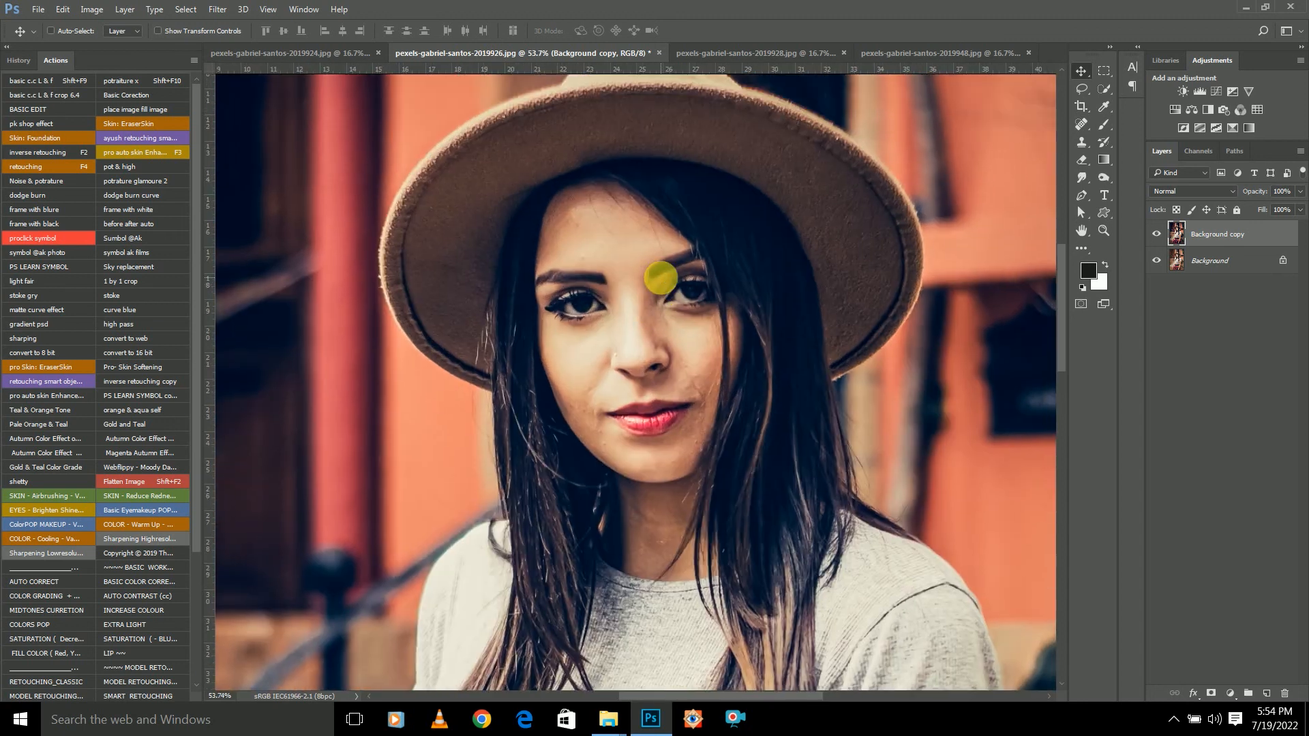
drag(1220, 234, 1265, 693)
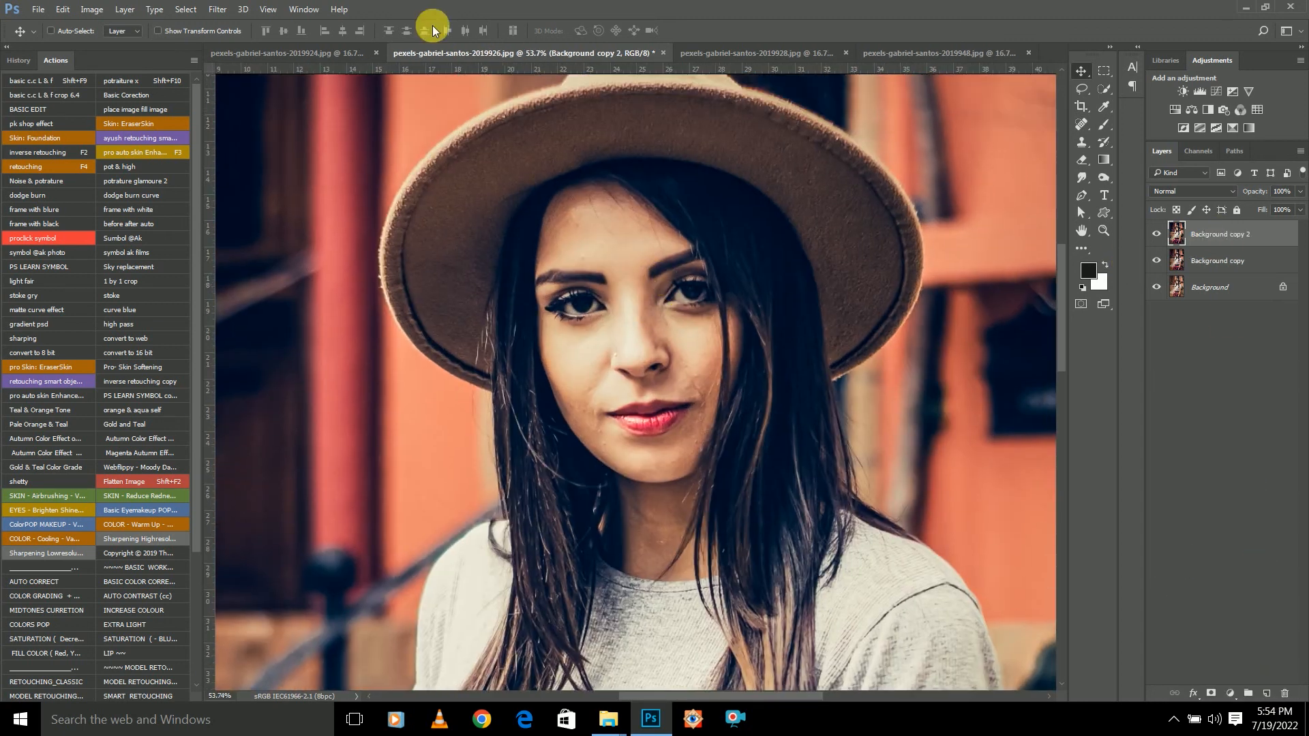
- Smooth the skin on the Background copy 2 layer with Imagenomic Portraiture using the "Smoothing: High" preset
click(219, 11)
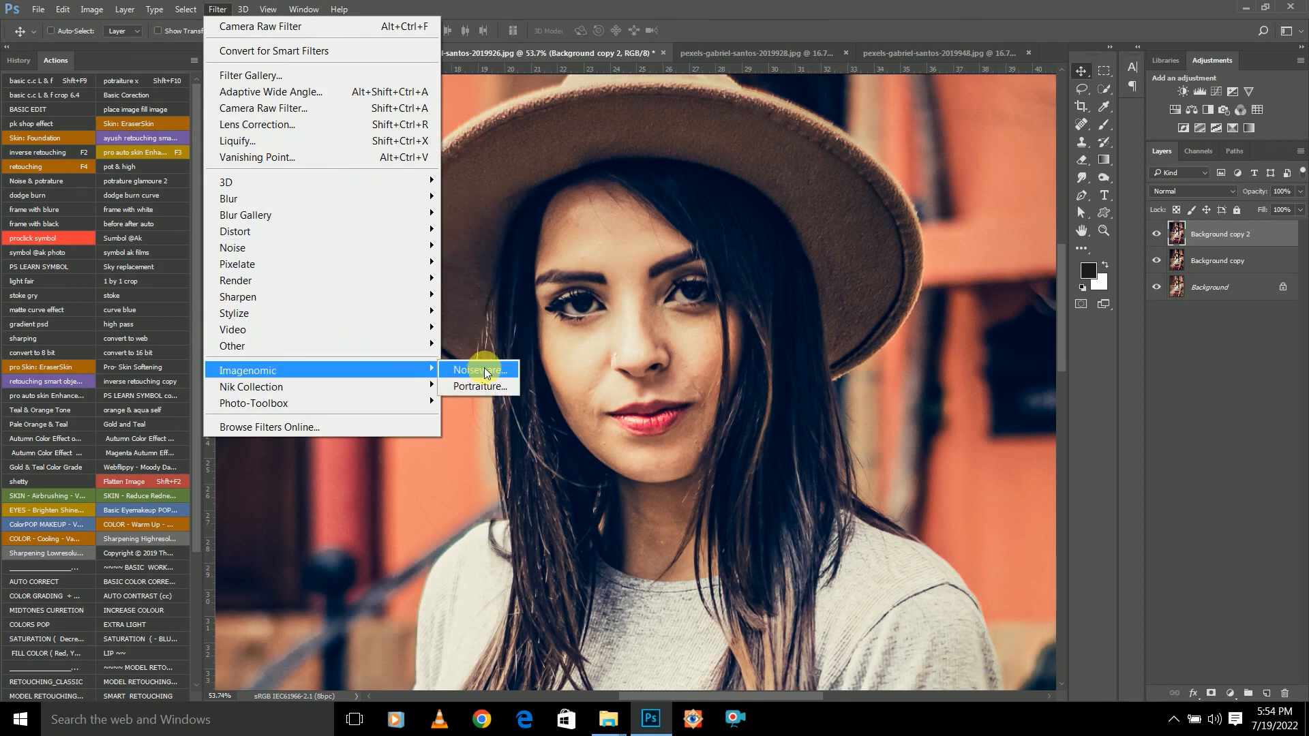
mouse_move(377, 379)
click(463, 385)
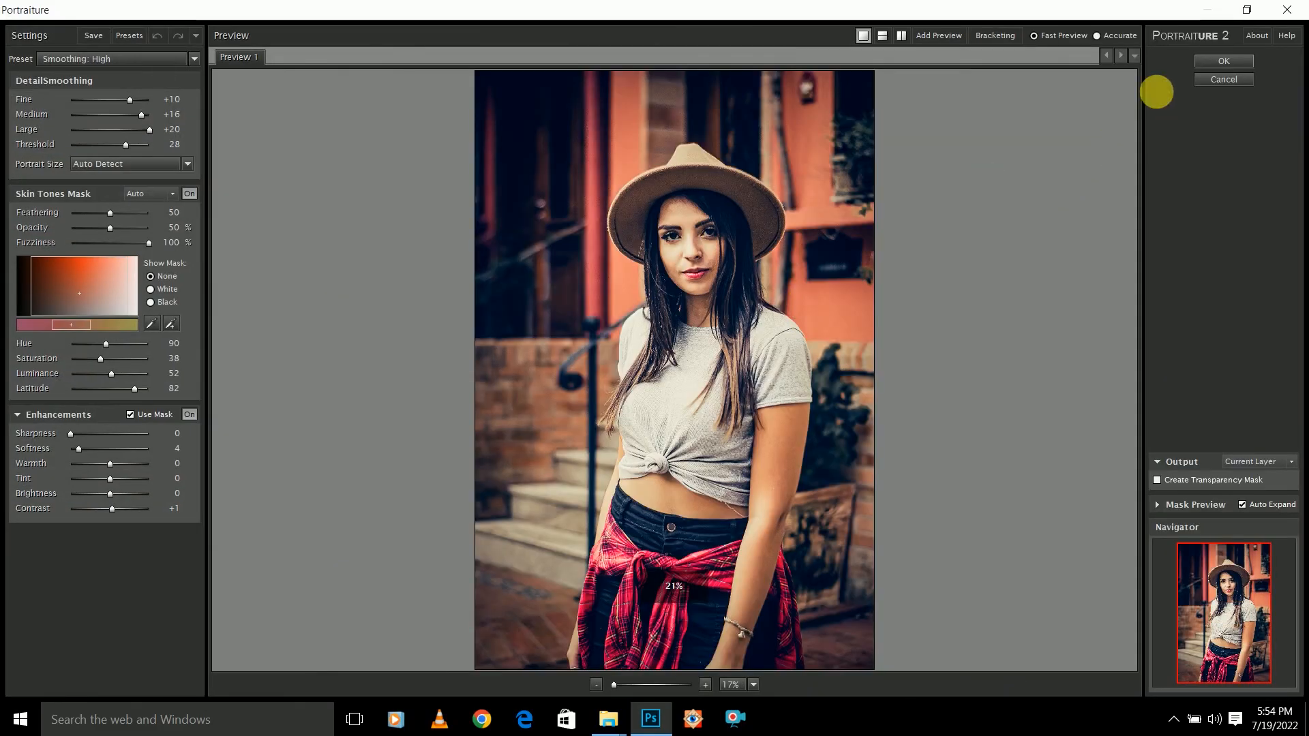
click(1223, 61)
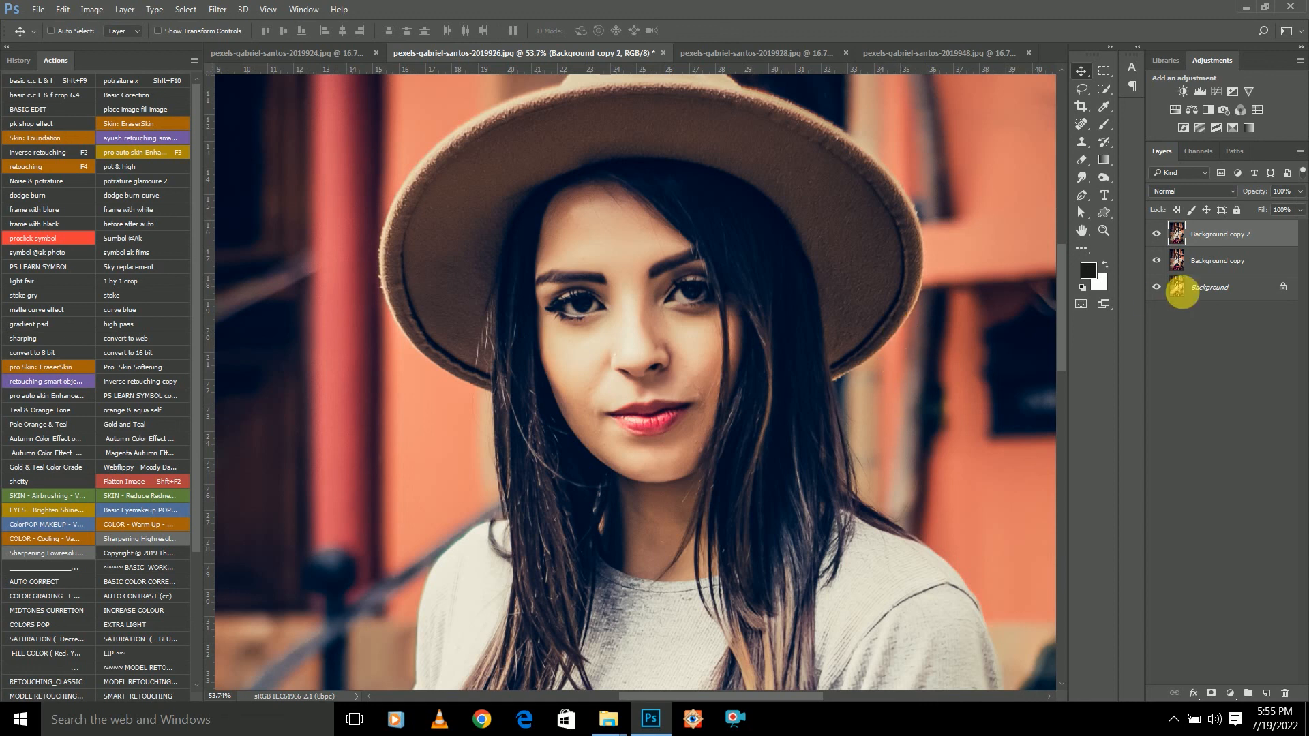
- Compare the portrait with the smoothed Background copy 2 layer hidden and shown, both close up and in full view
click(1158, 234)
click(1156, 233)
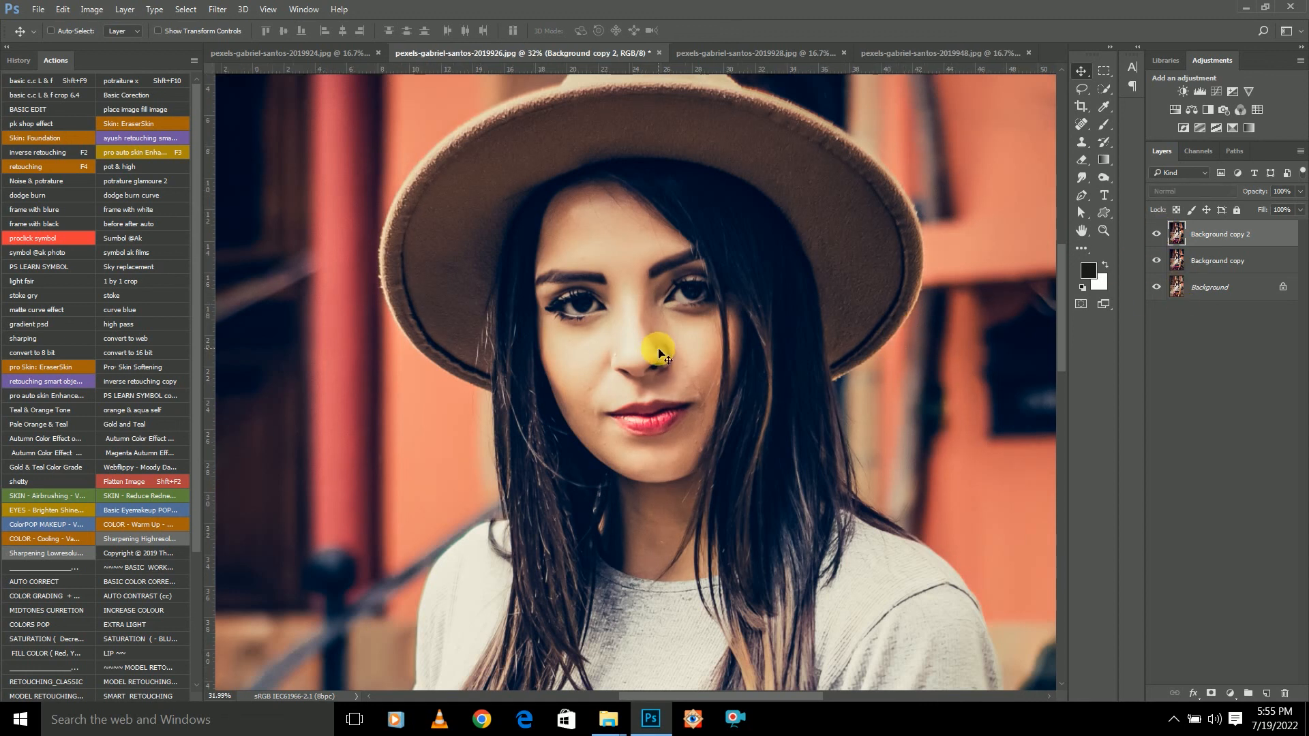
scroll(652, 344, down, 5)
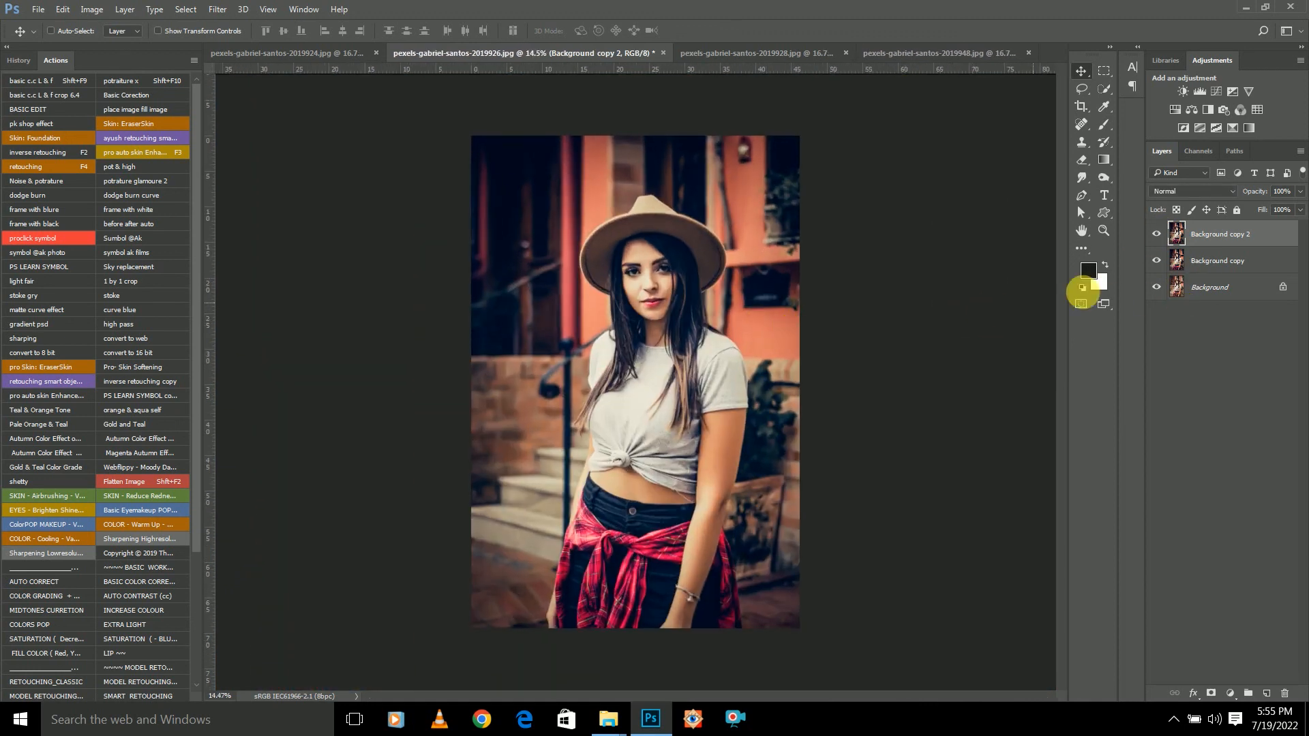
click(1158, 235)
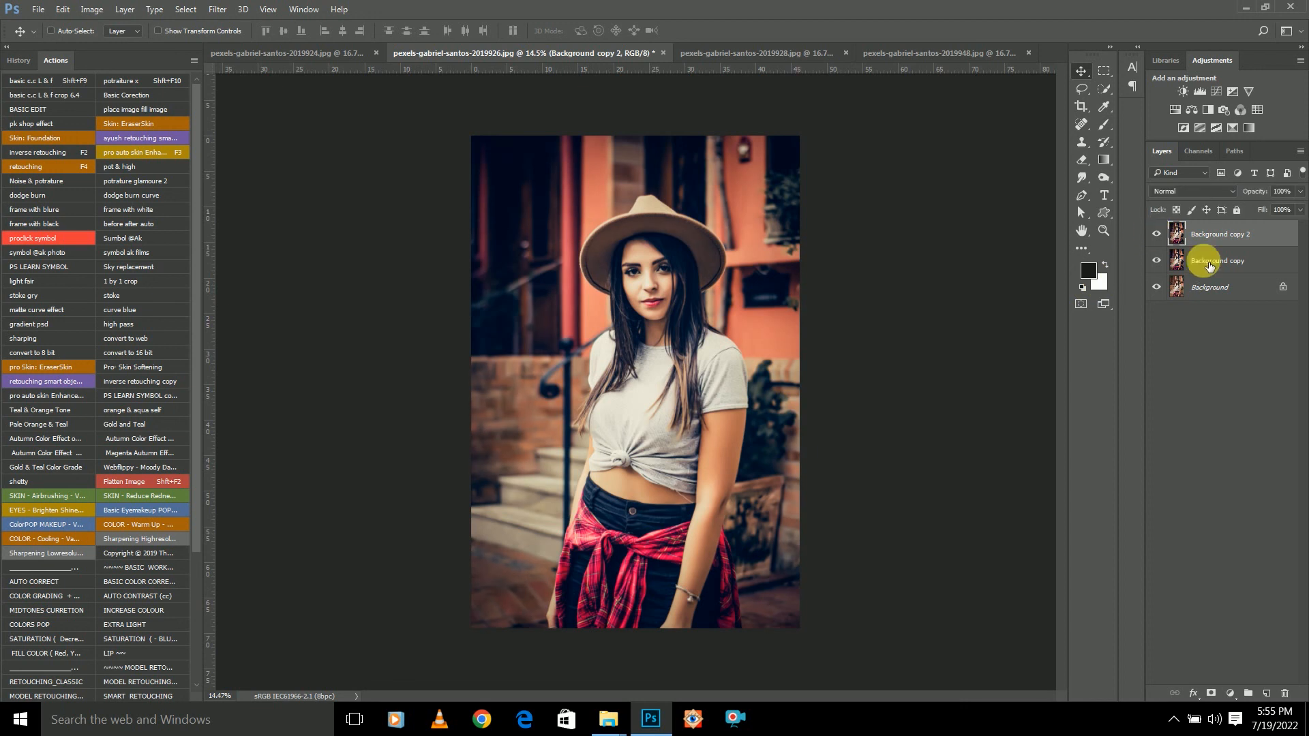
- Group the Background copy and Background copy 2 layers, and compare the portrait with the group hidden and shown
shift+click(1217, 261)
key(ctrl+g)
click(1159, 229)
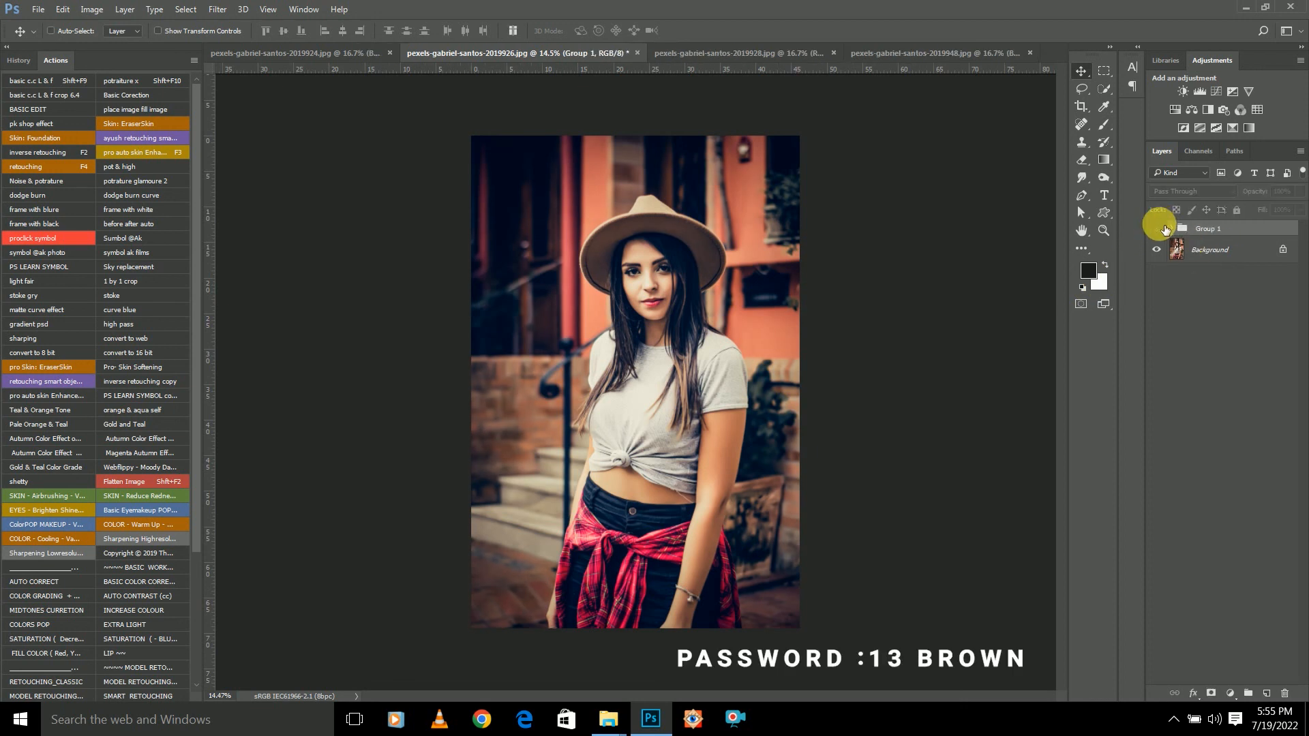
click(1158, 229)
click(1159, 229)
click(1164, 229)
click(1164, 229)
click(1164, 229)
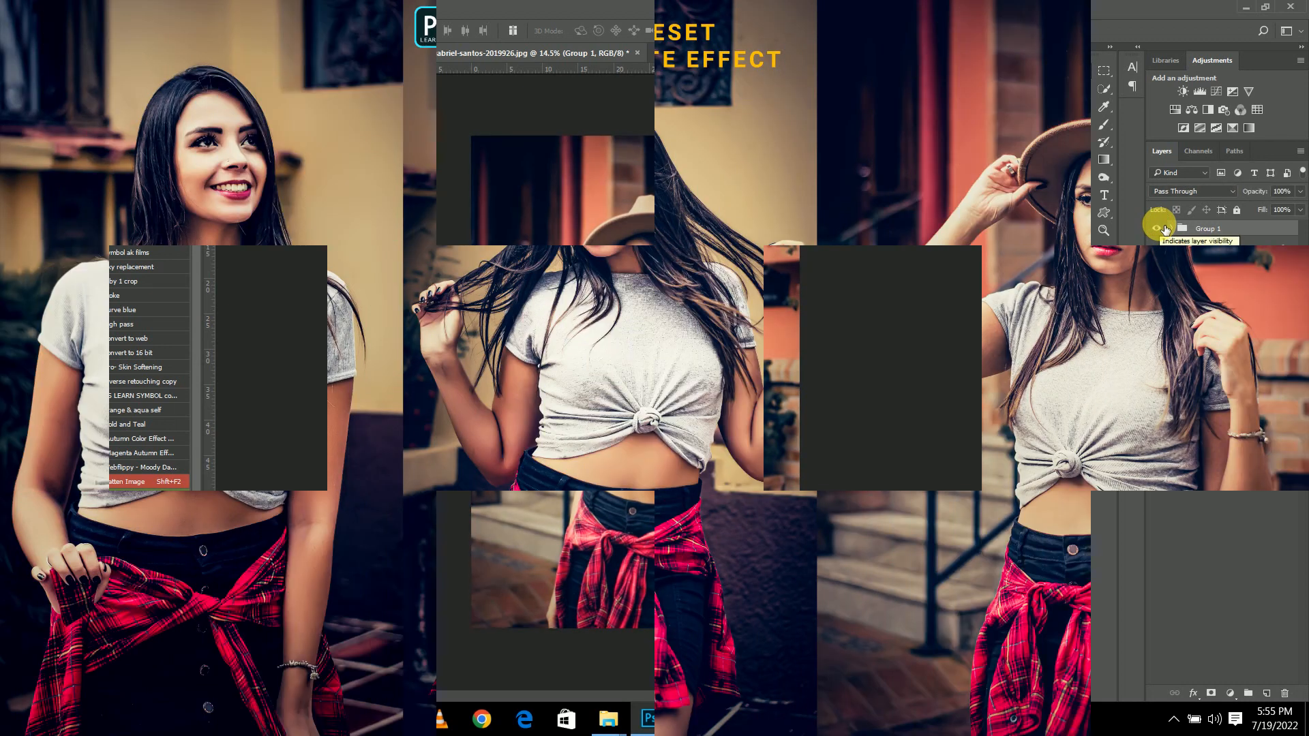